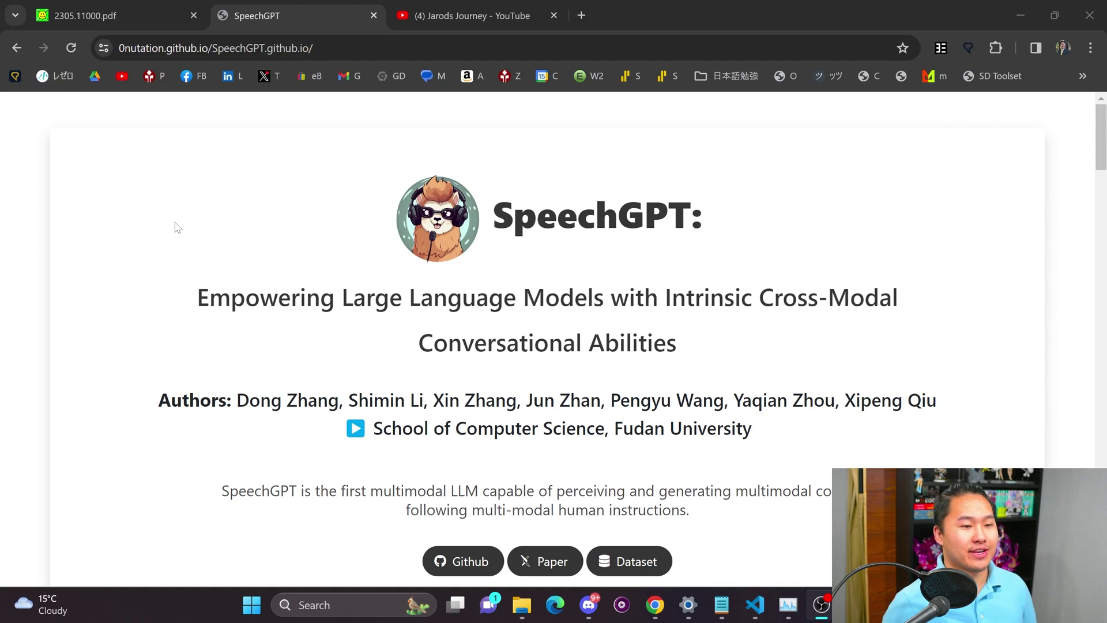
Review the SpeechGPT project page's title, authors, short description and resource links, down to the demo video.
scroll(184, 230, down, 4)
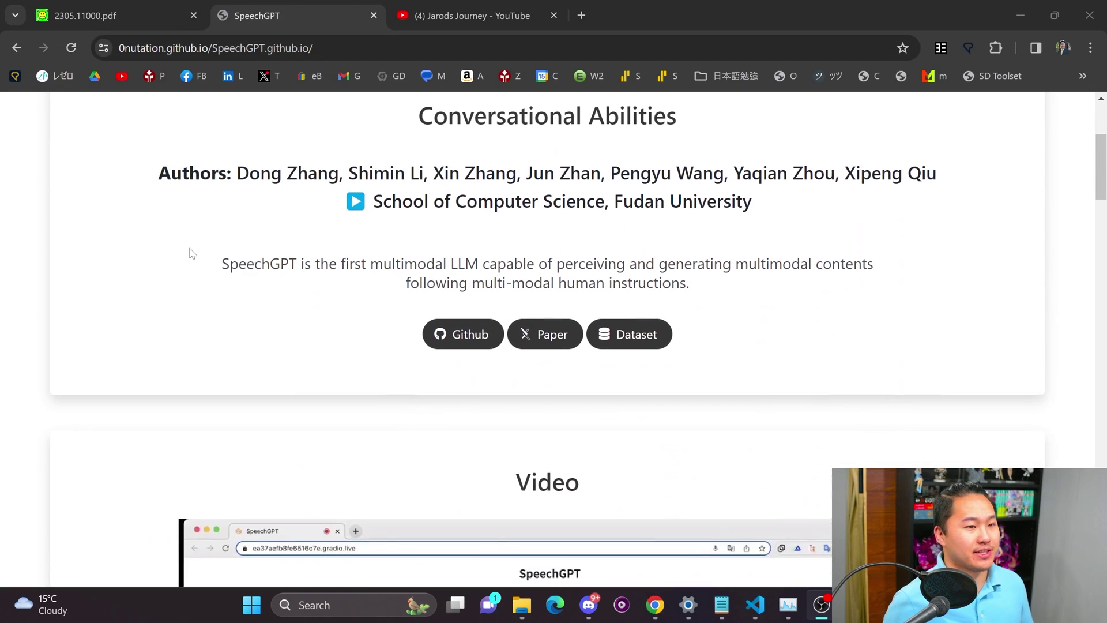
scroll(190, 252, up, 1)
scroll(190, 284, down, 3)
scroll(196, 288, up, 4)
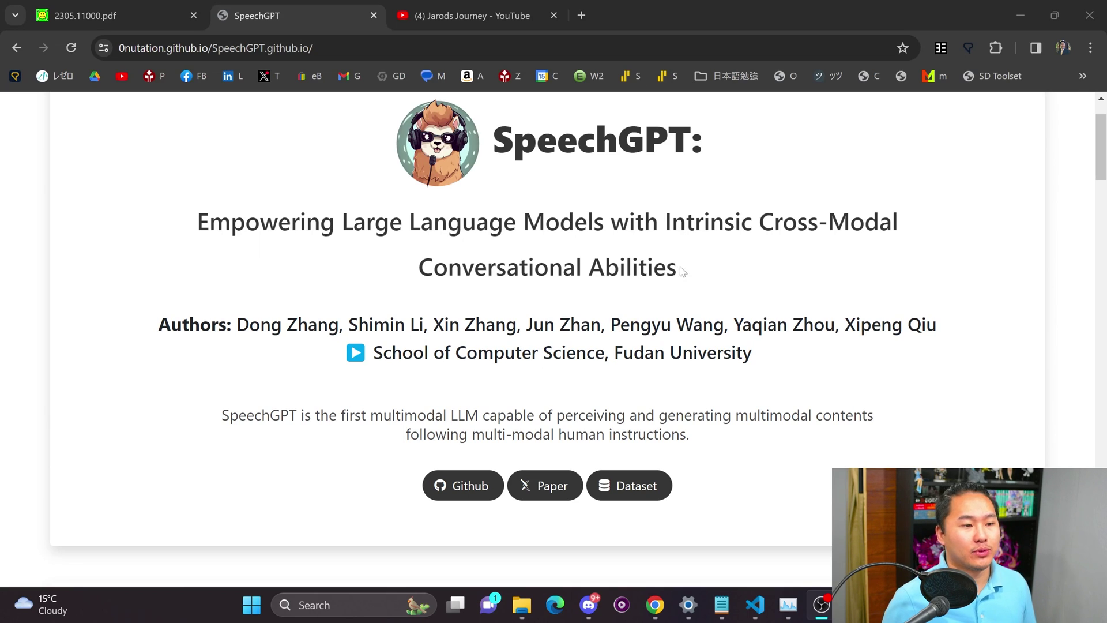
drag(682, 272, 432, 267)
click(432, 266)
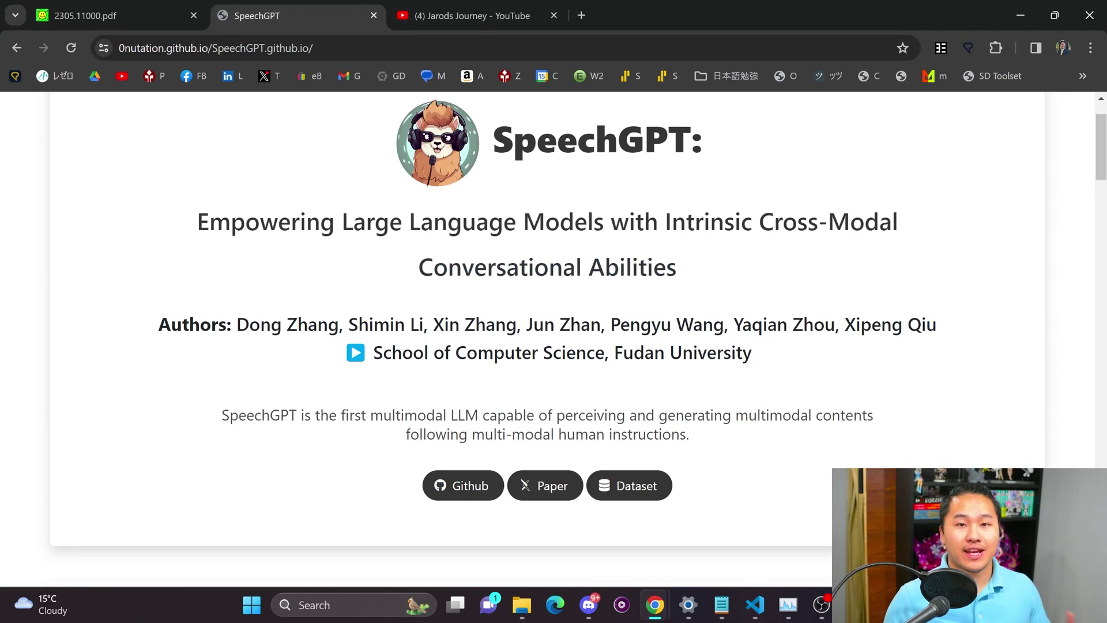
scroll(196, 286, down, 4)
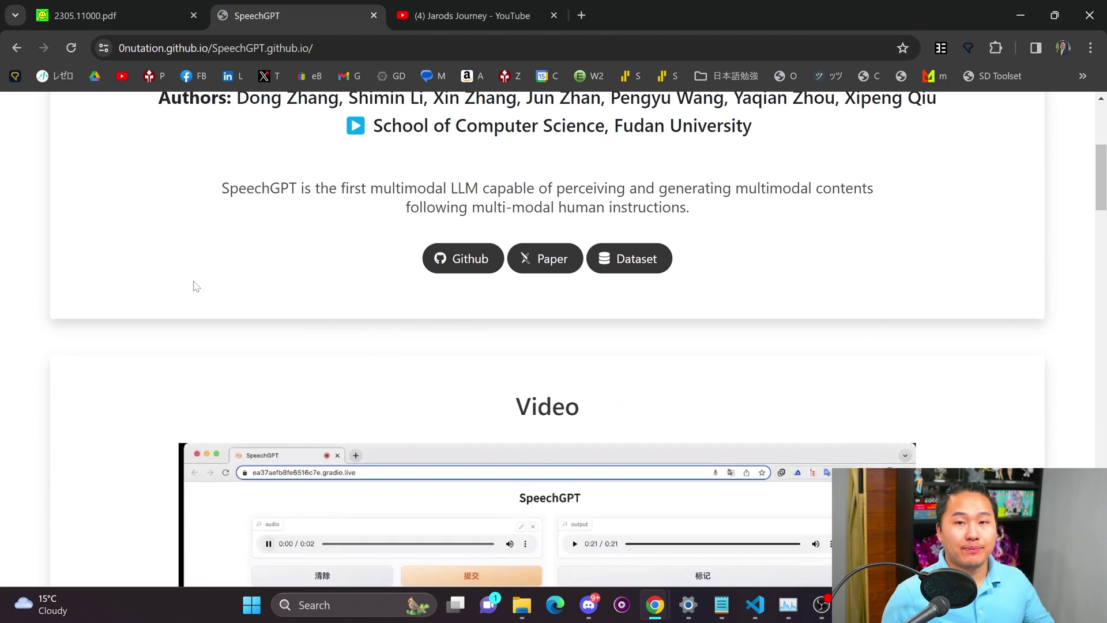
scroll(195, 287, down, 5)
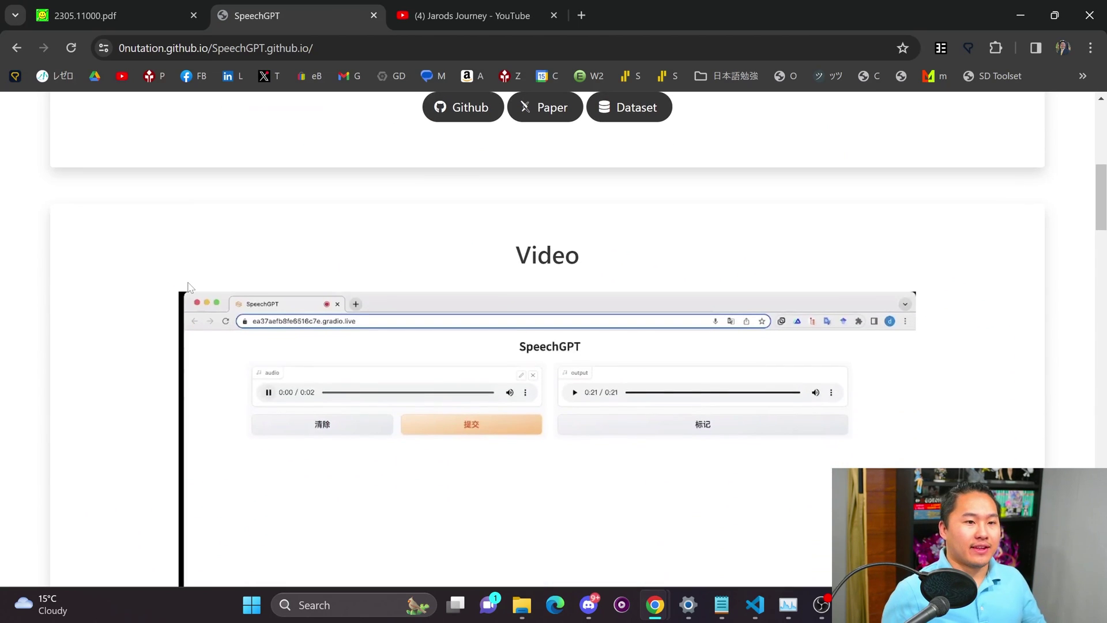
Examine the Capability diagram showing how SpeechGPT maps text and speech inputs to outputs.
scroll(189, 297, down, 9)
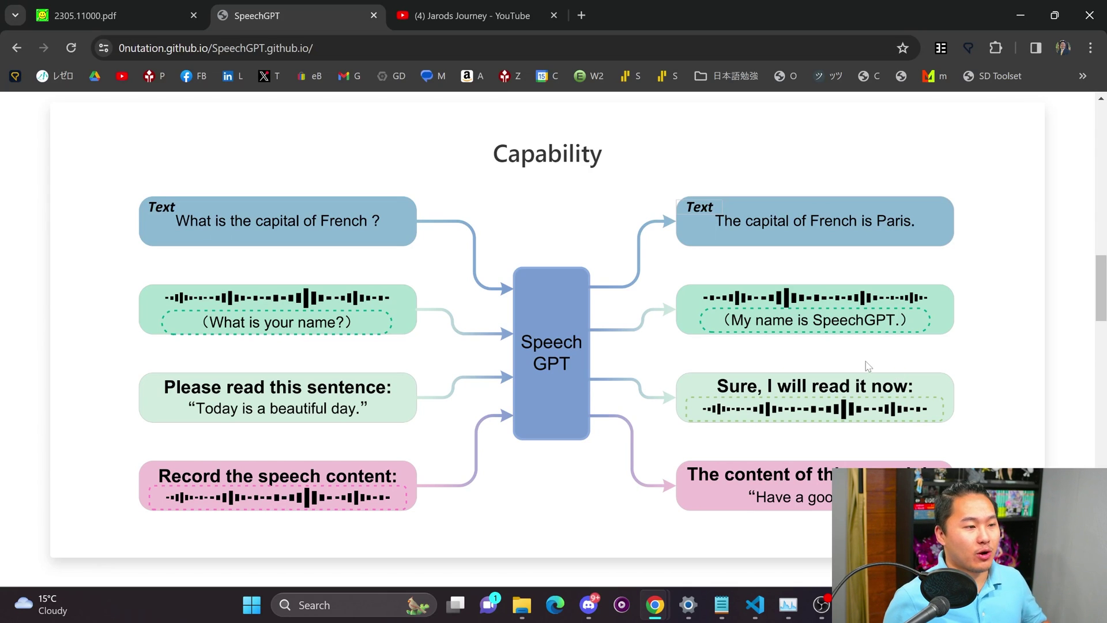
scroll(973, 348, down, 2)
scroll(973, 347, down, 1)
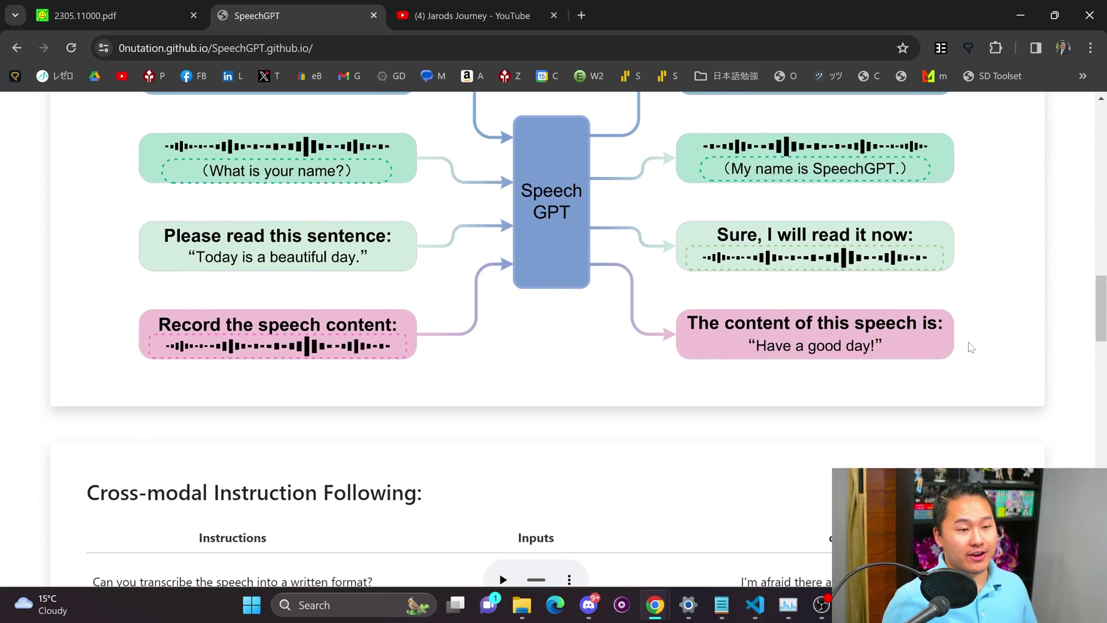
scroll(971, 354, up, 1)
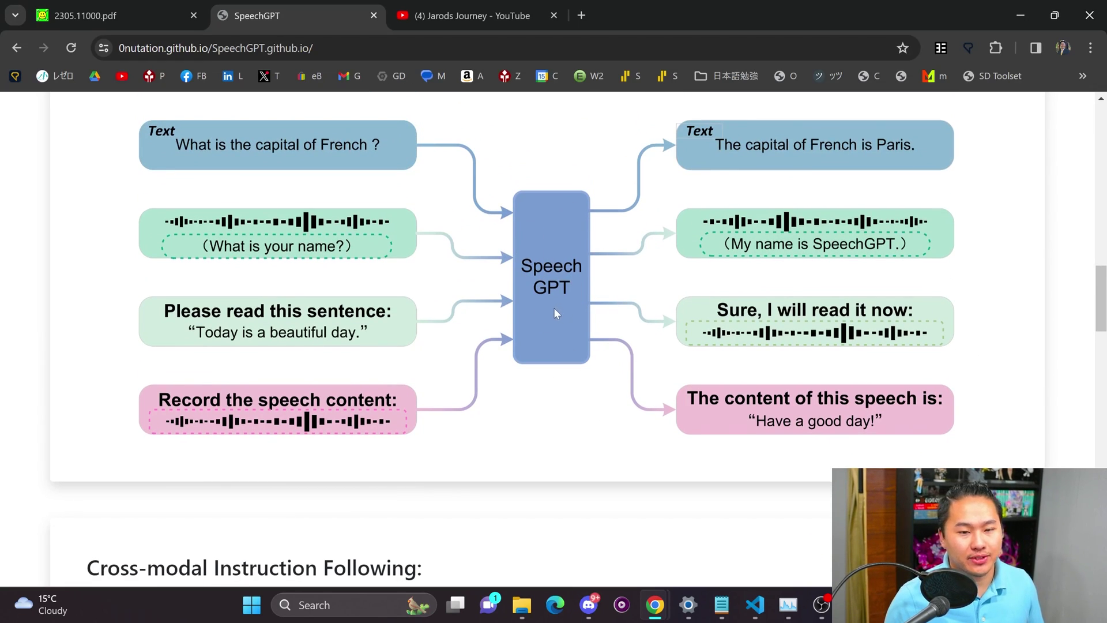
Play the input audio of the first Cross-modal Instruction Following example and highlight its transcription instruction and text output.
scroll(556, 314, down, 3)
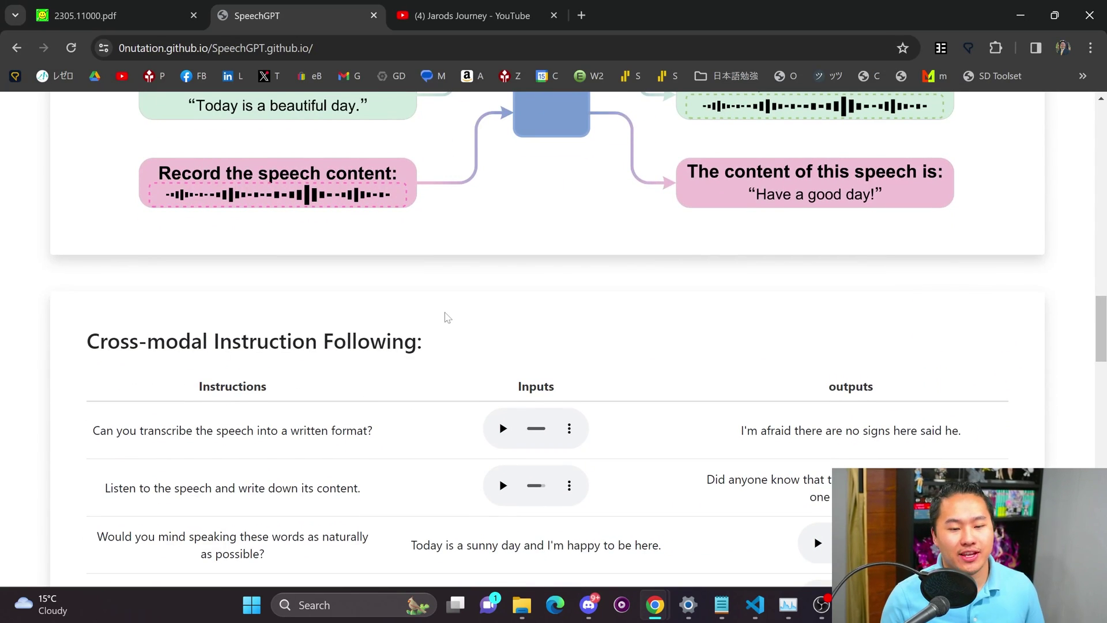
scroll(442, 316, down, 1)
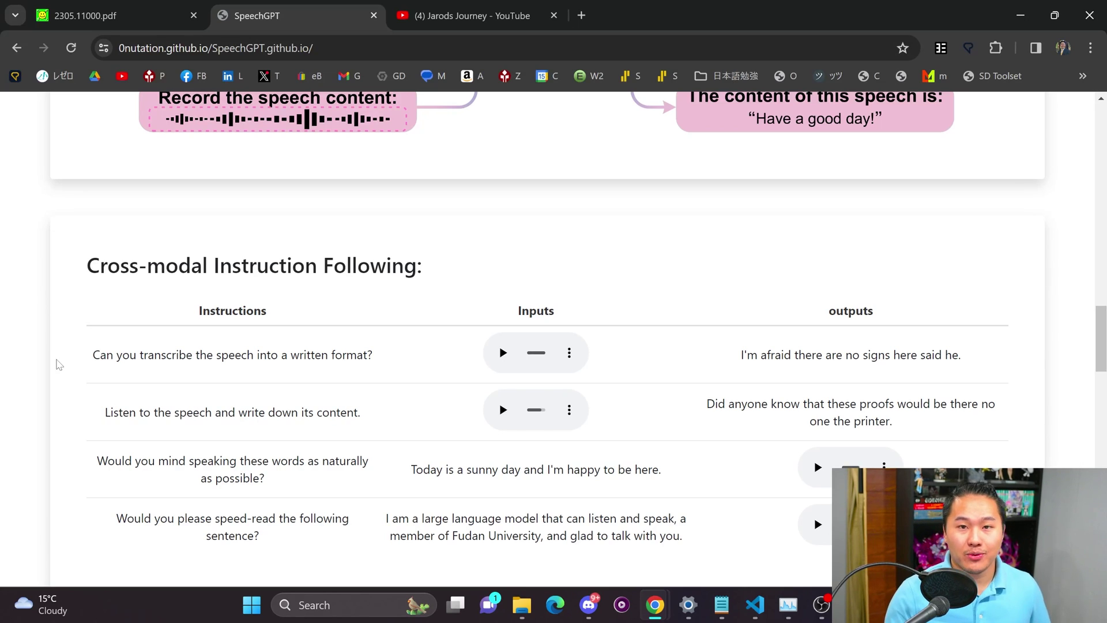
scroll(60, 365, down, 1)
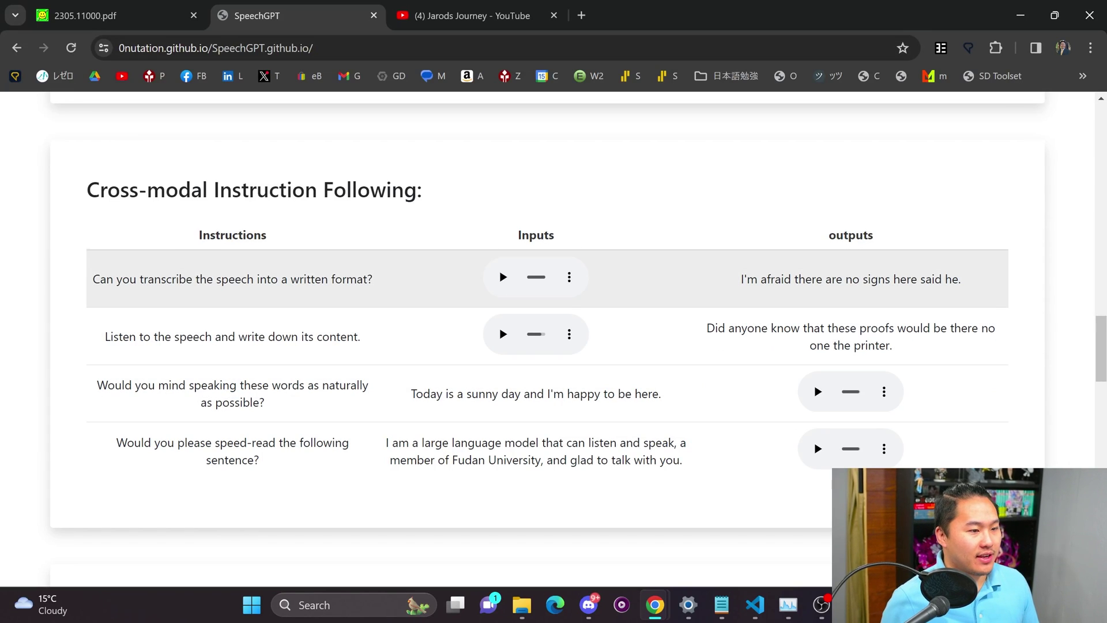
drag(387, 285, 35, 278)
click(53, 275)
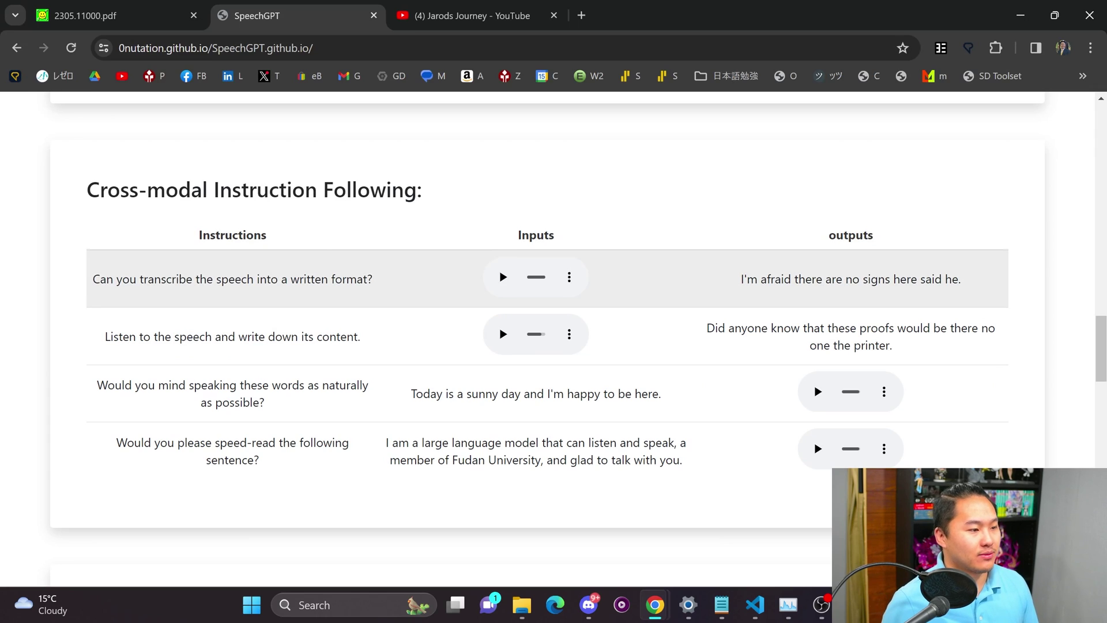
drag(382, 284, 92, 279)
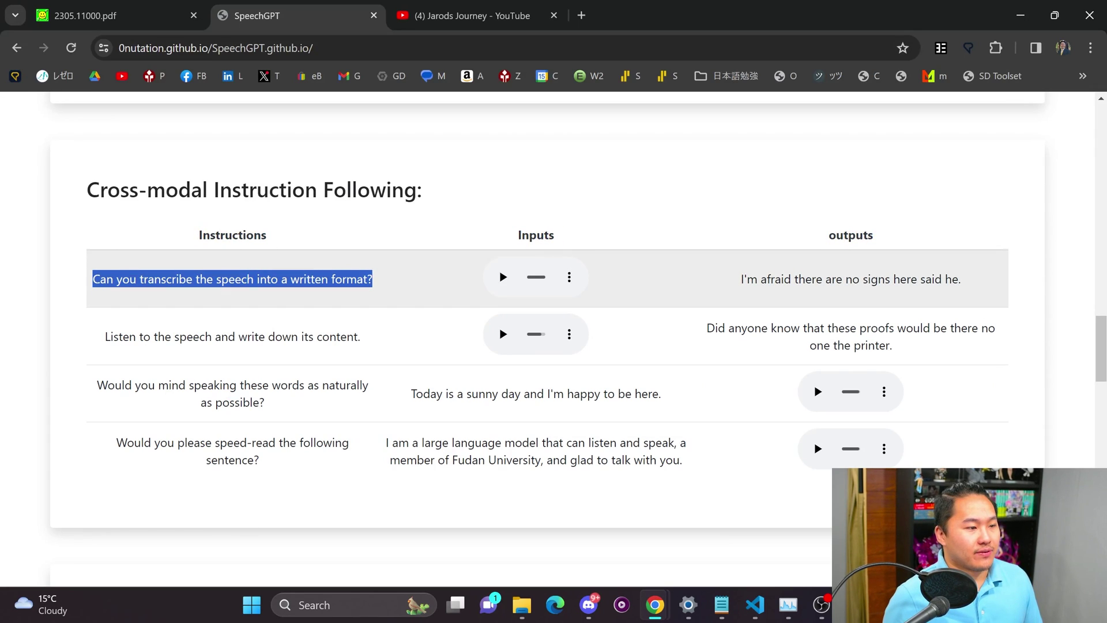
click(502, 277)
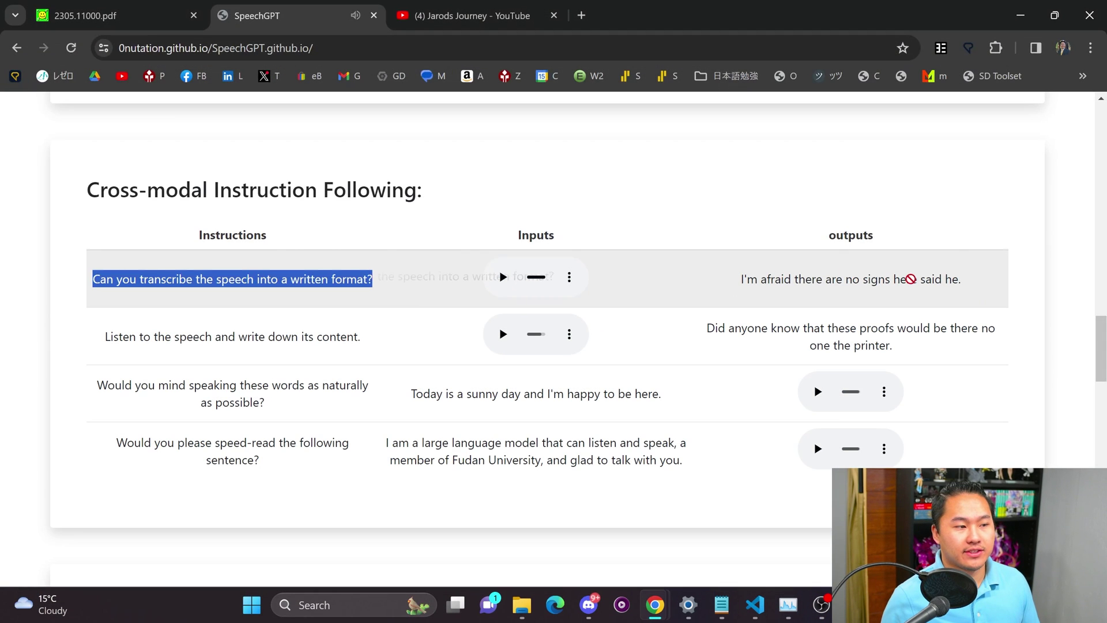
click(850, 280)
drag(984, 283, 789, 284)
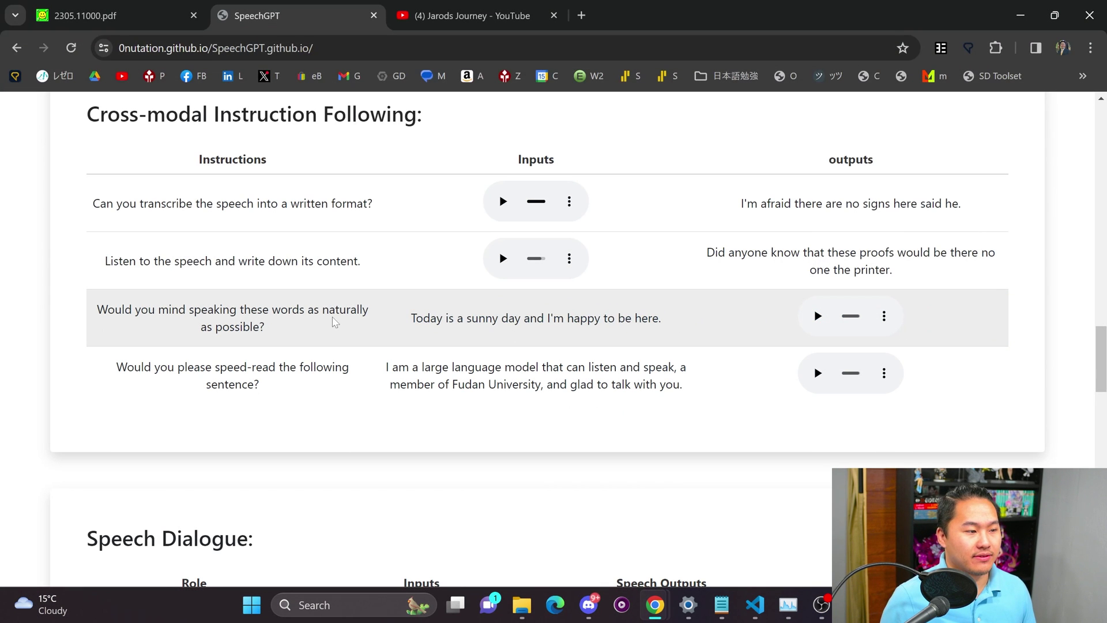
Highlight the instruction and input of the natural-speaking example and play its output audio.
drag(96, 315, 271, 333)
click(305, 333)
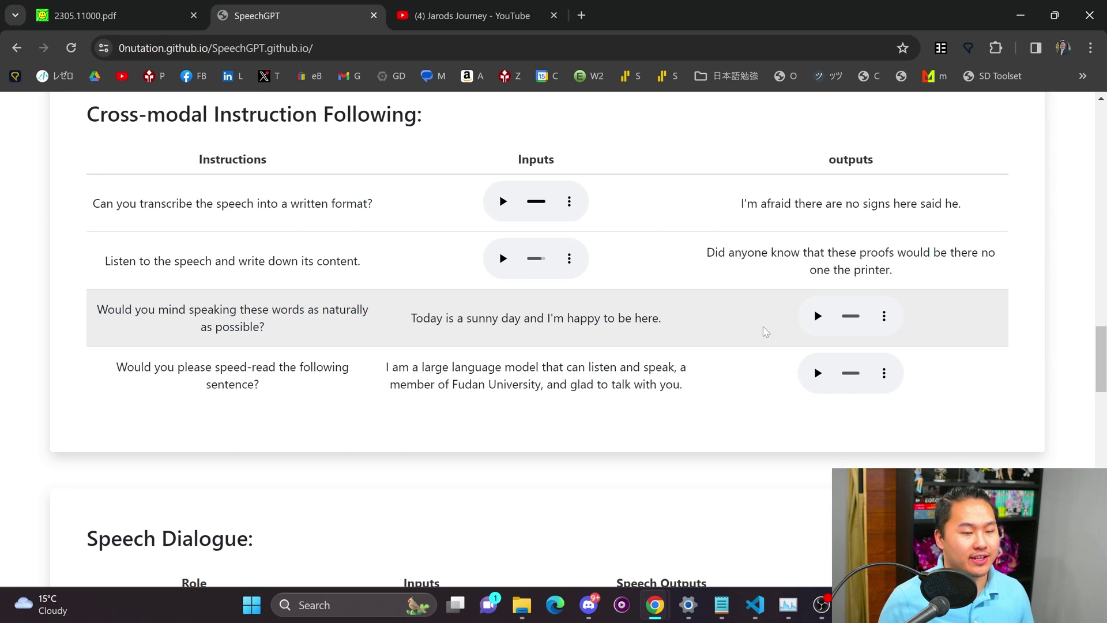
drag(410, 318, 663, 319)
click(812, 315)
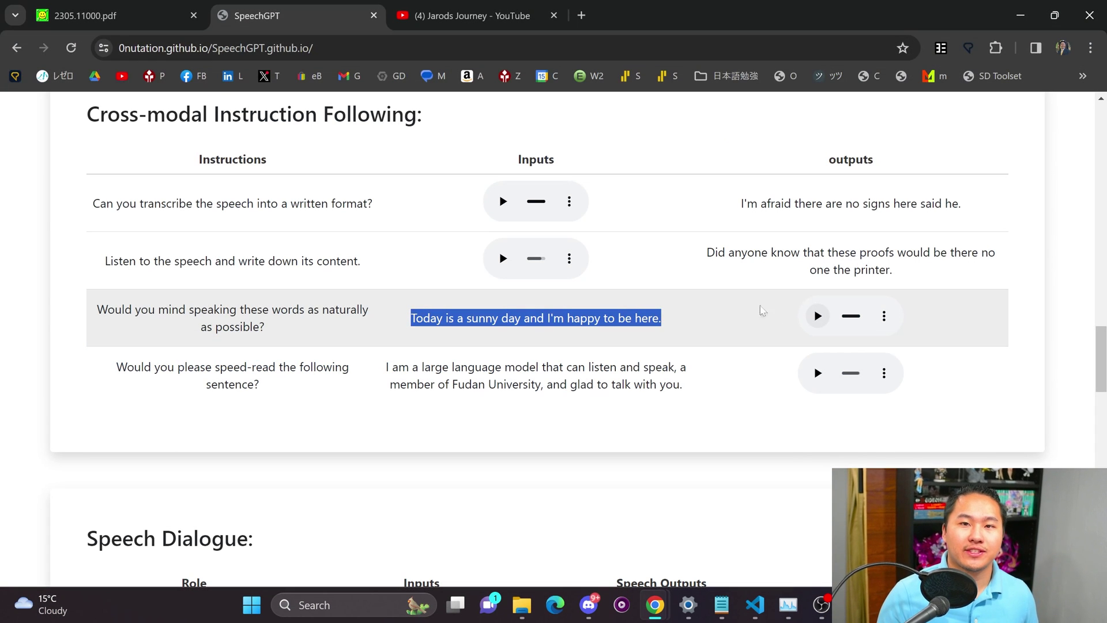
Play the output audio of the speed-read example in the Cross-modal Instruction Following table.
scroll(726, 316, down, 1)
click(719, 321)
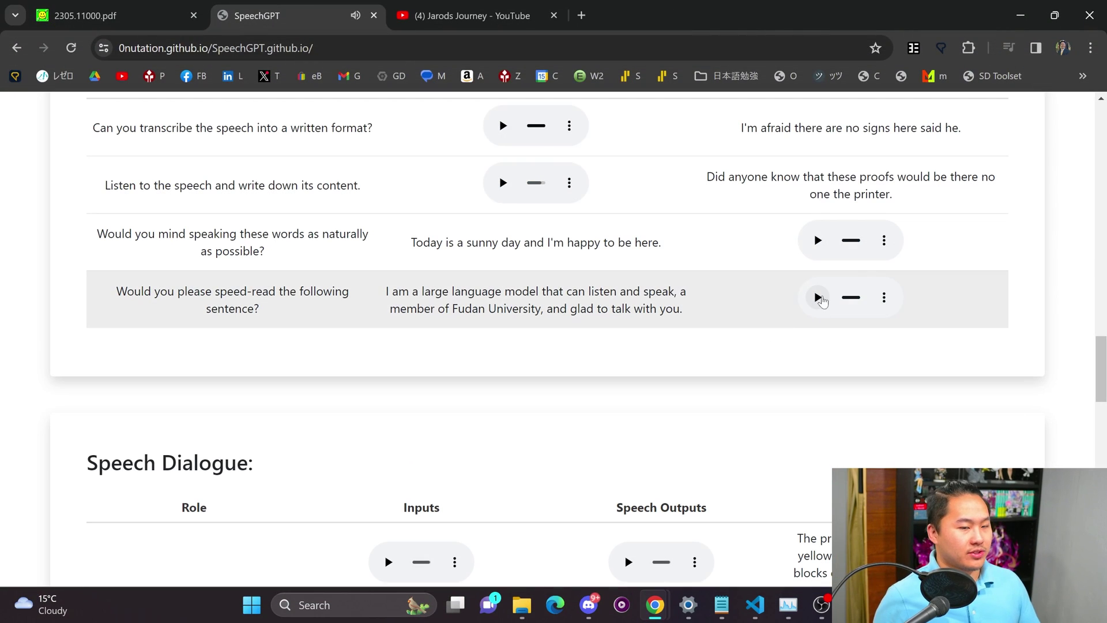
click(813, 302)
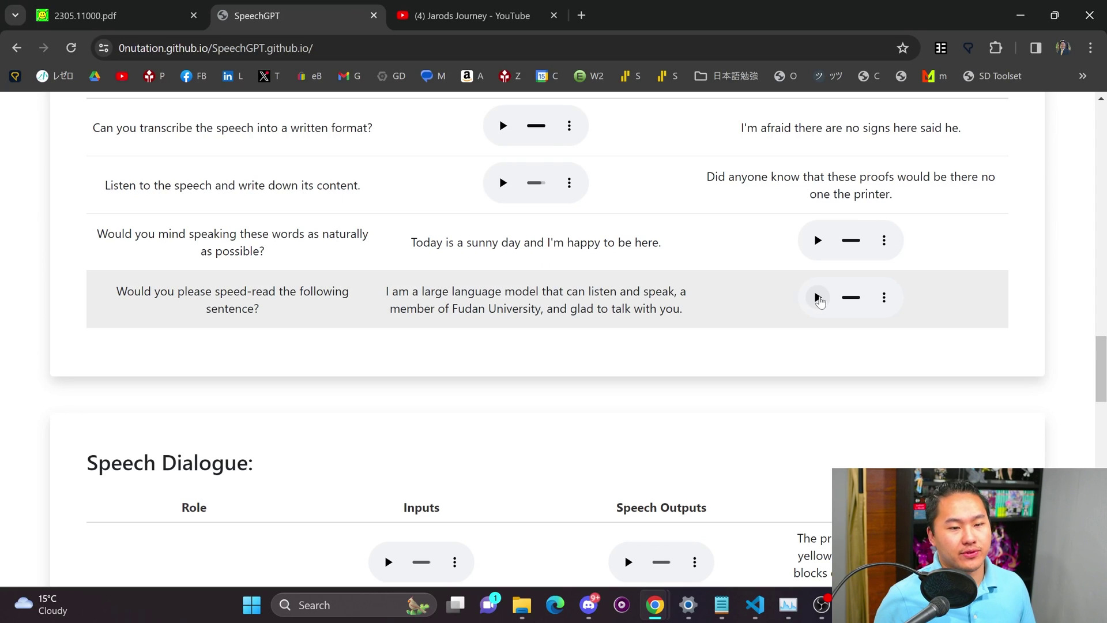
click(819, 299)
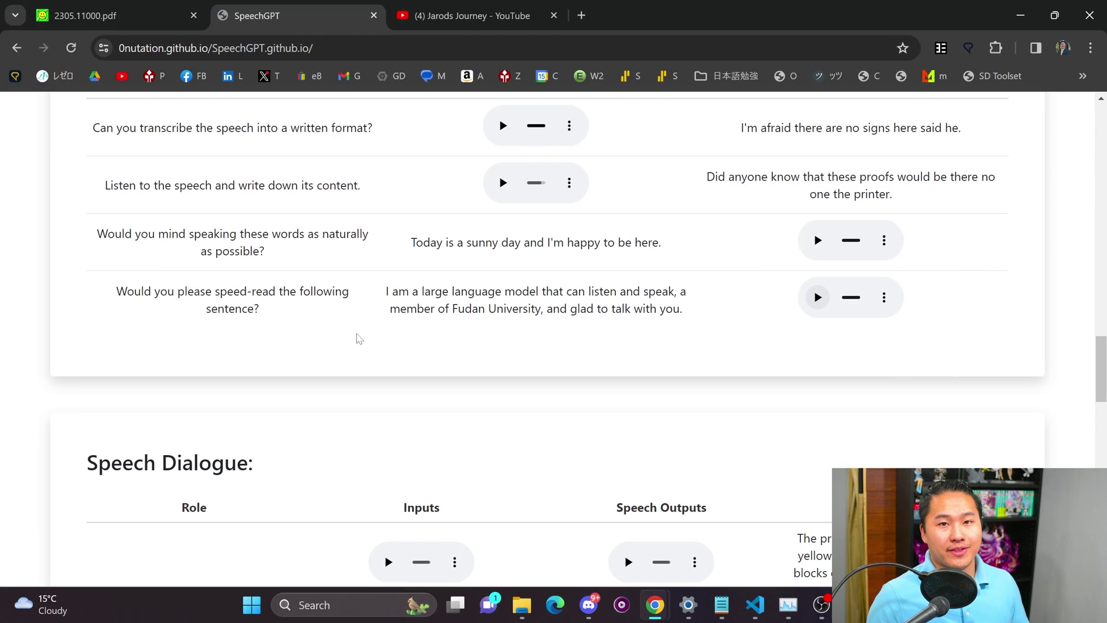
Look through the Speech Dialogue table's roles, audio inputs, speech outputs and text outputs.
scroll(358, 340, down, 5)
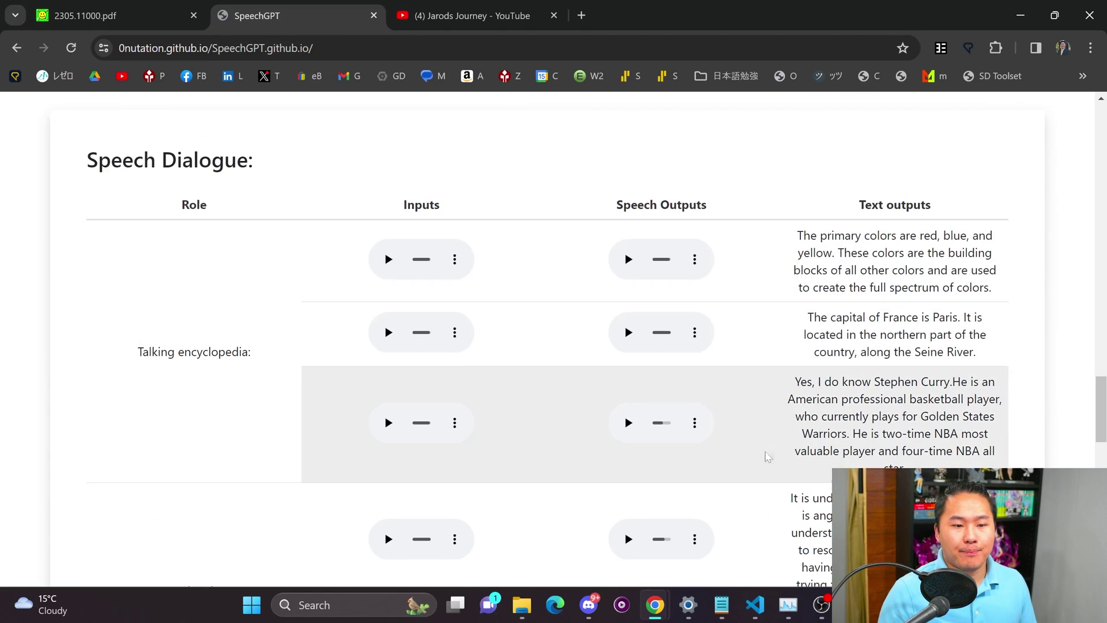
scroll(288, 276, down, 5)
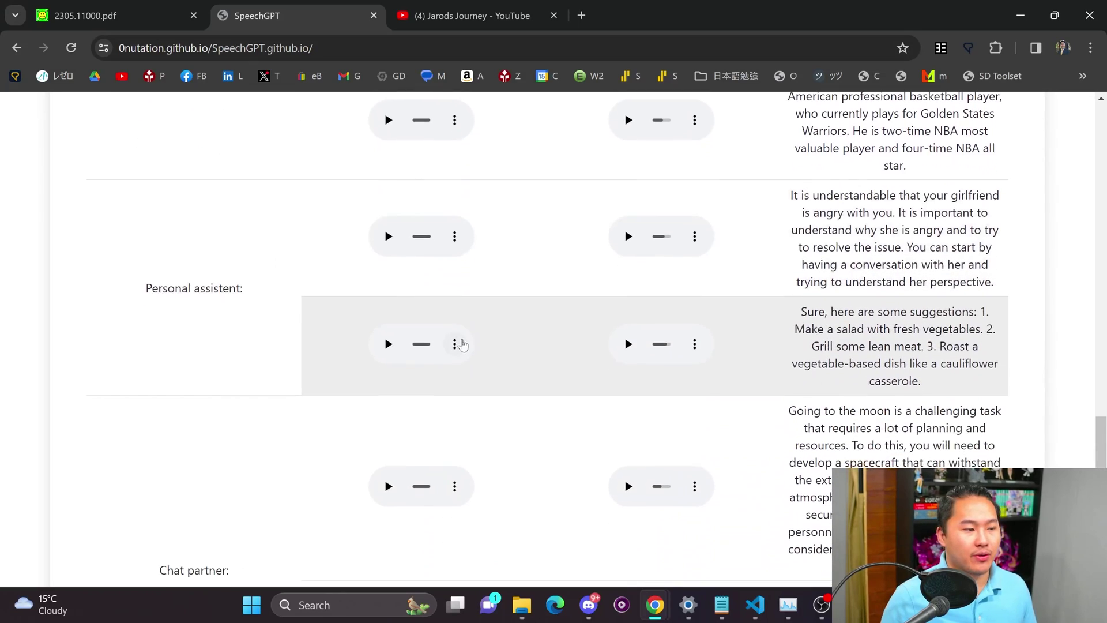
scroll(468, 345, down, 3)
scroll(519, 366, up, 9)
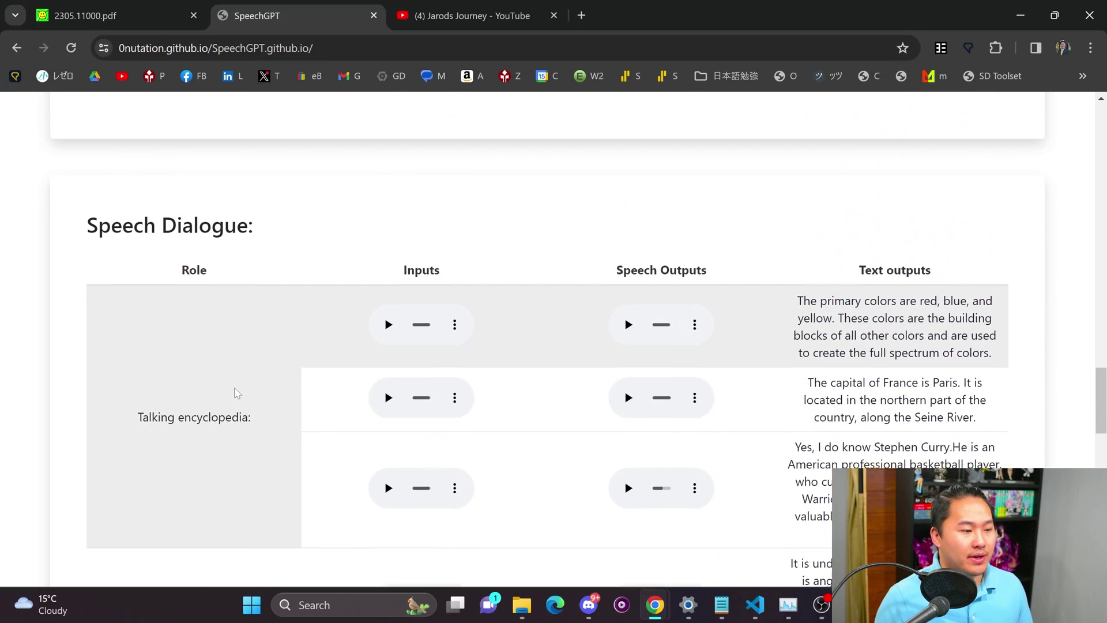
scroll(238, 391, down, 1)
triple_click(257, 353)
drag(257, 354, 346, 353)
click(284, 346)
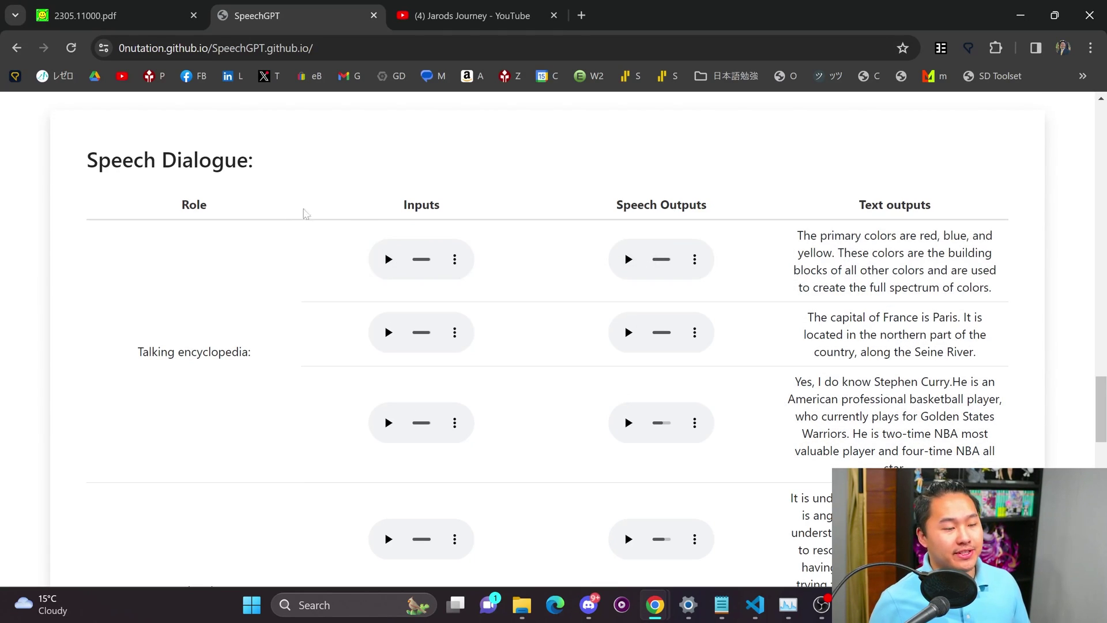
Play the Poet example's input and speech output in the Speech Dialogue table, and highlight its text output.
scroll(385, 361, down, 8)
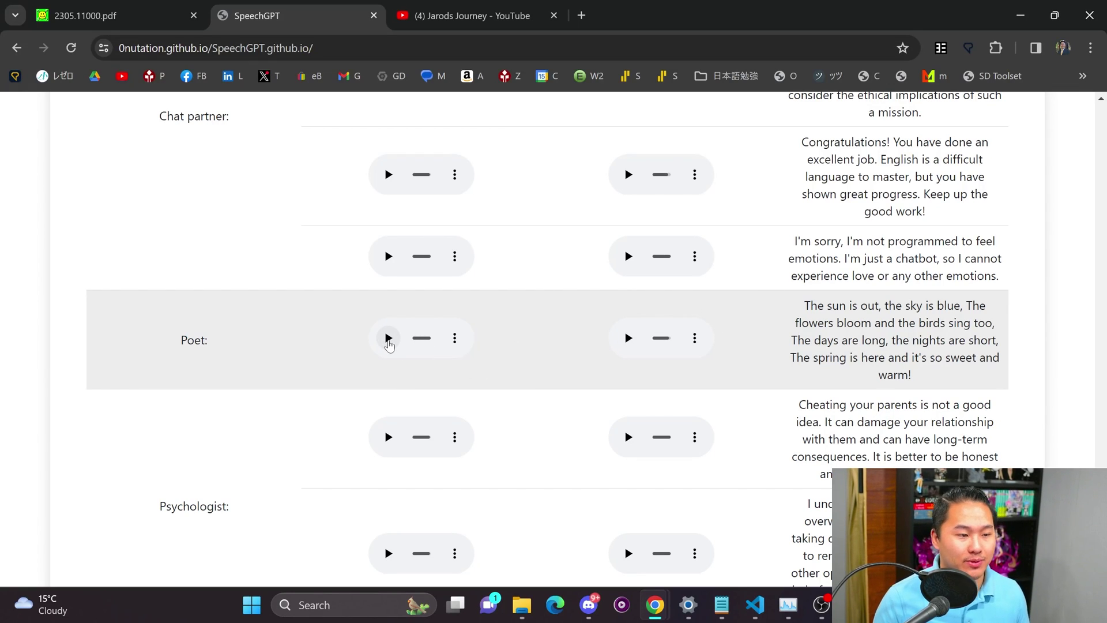
click(389, 339)
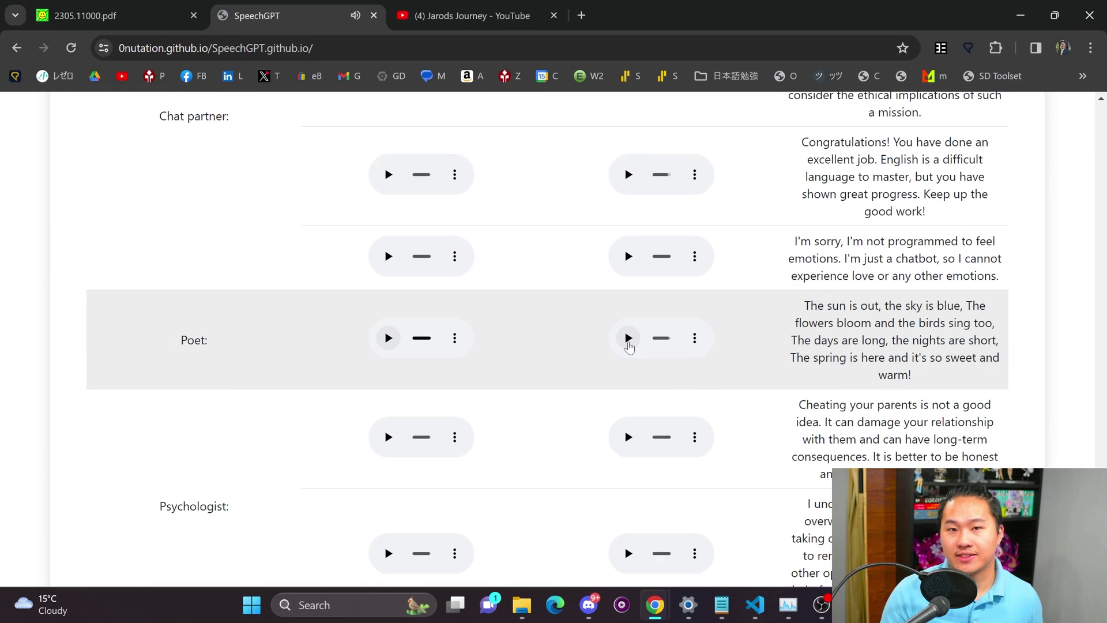
click(628, 338)
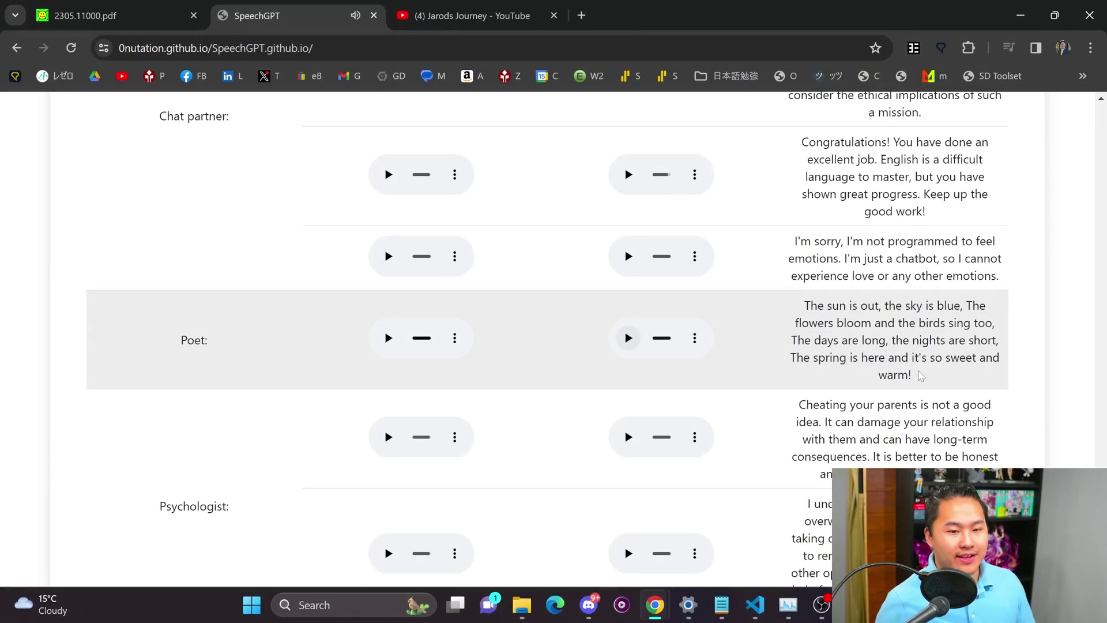
drag(912, 376, 806, 306)
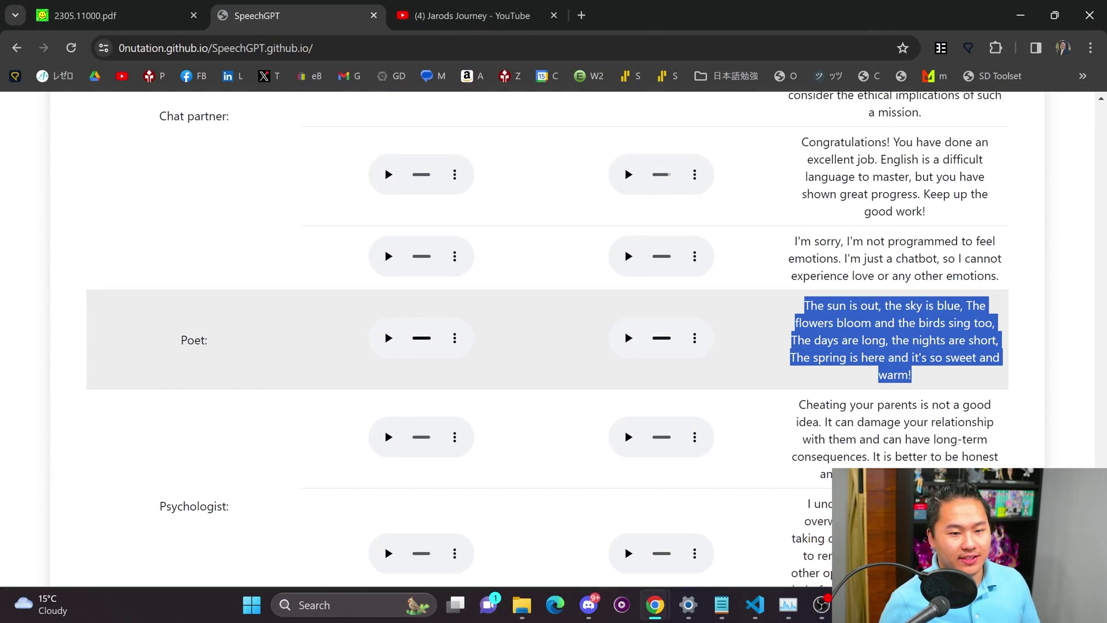
scroll(755, 372, up, 20)
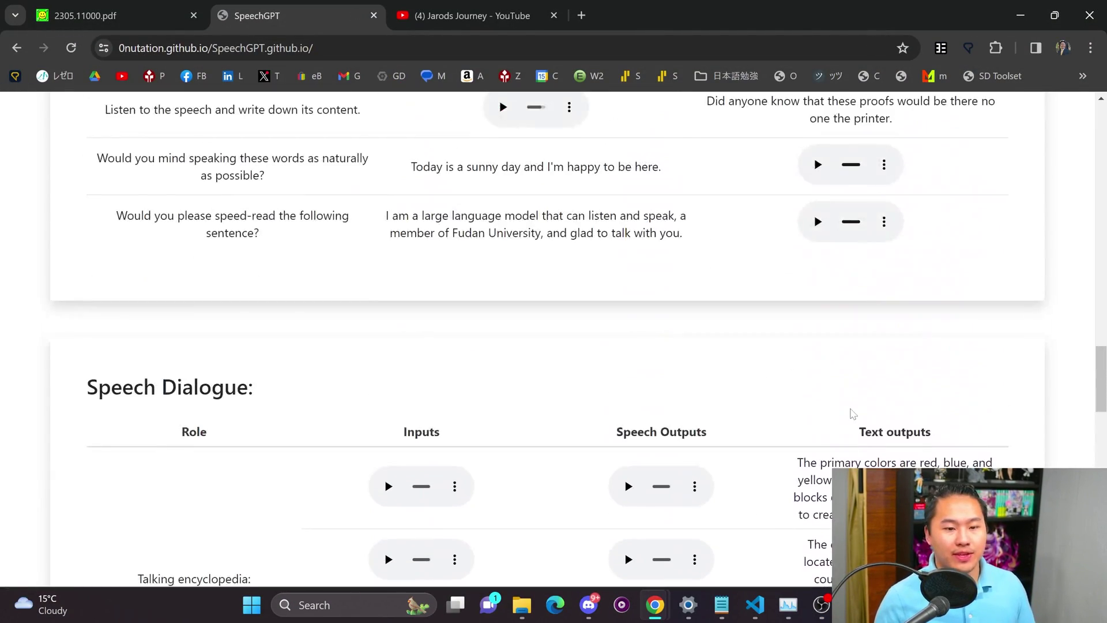
scroll(852, 415, down, 18)
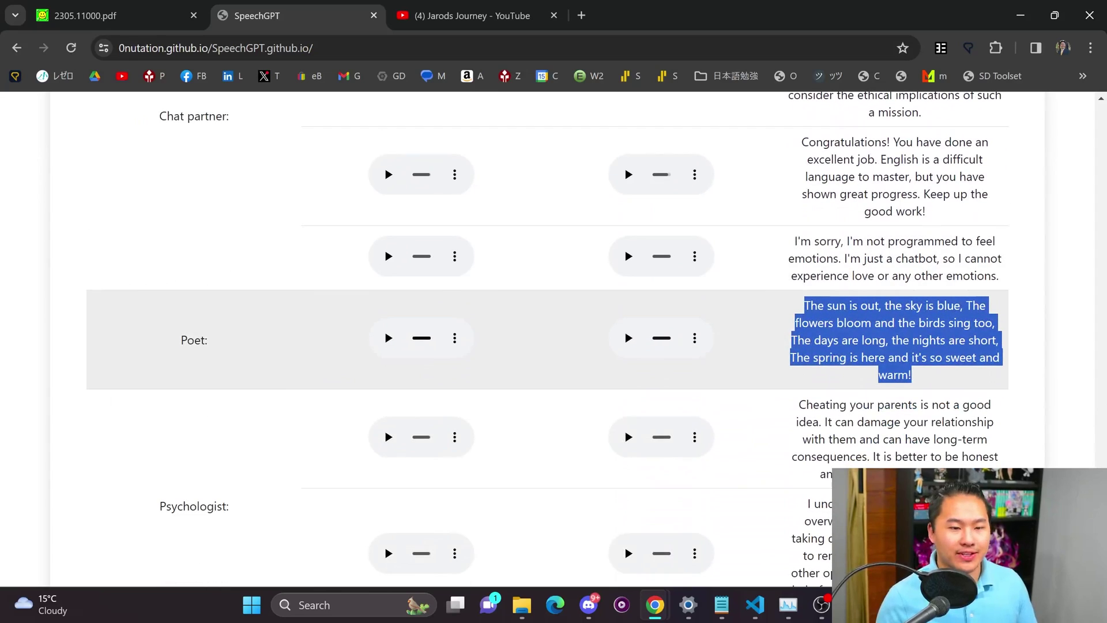
scroll(778, 363, down, 1)
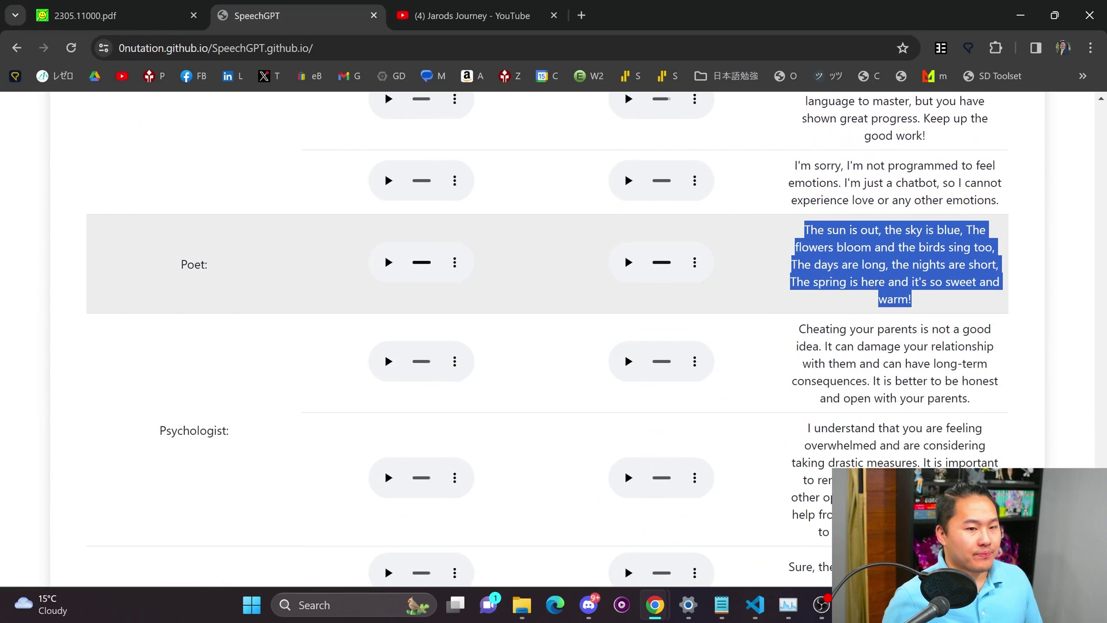
click(930, 303)
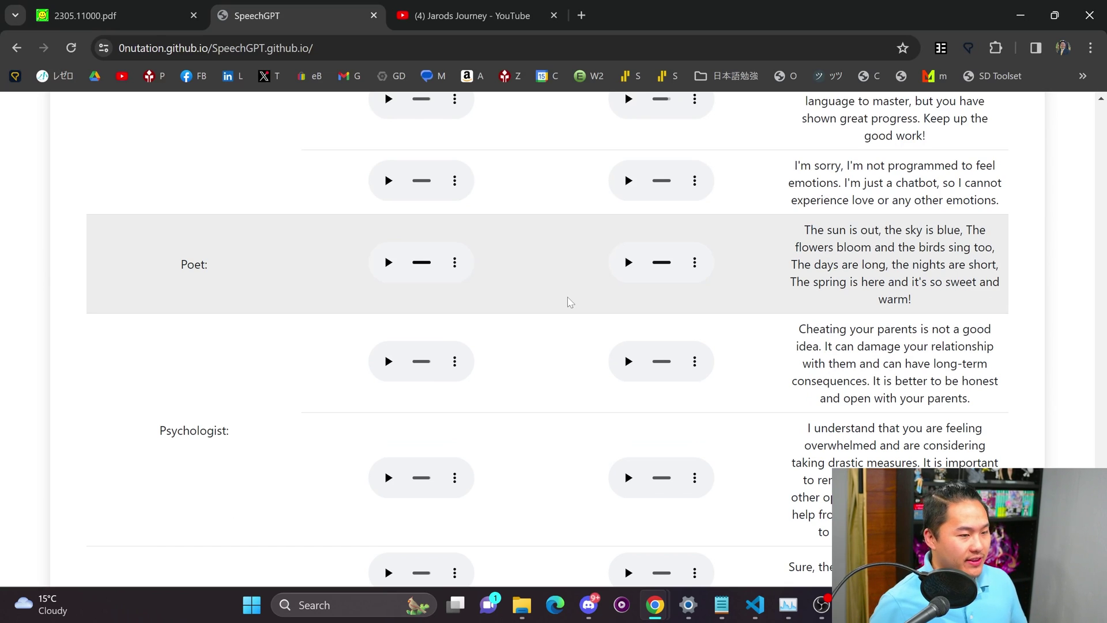
Skim the remaining Speech Dialogue examples and go back up to the Capability section.
scroll(565, 325, down, 1)
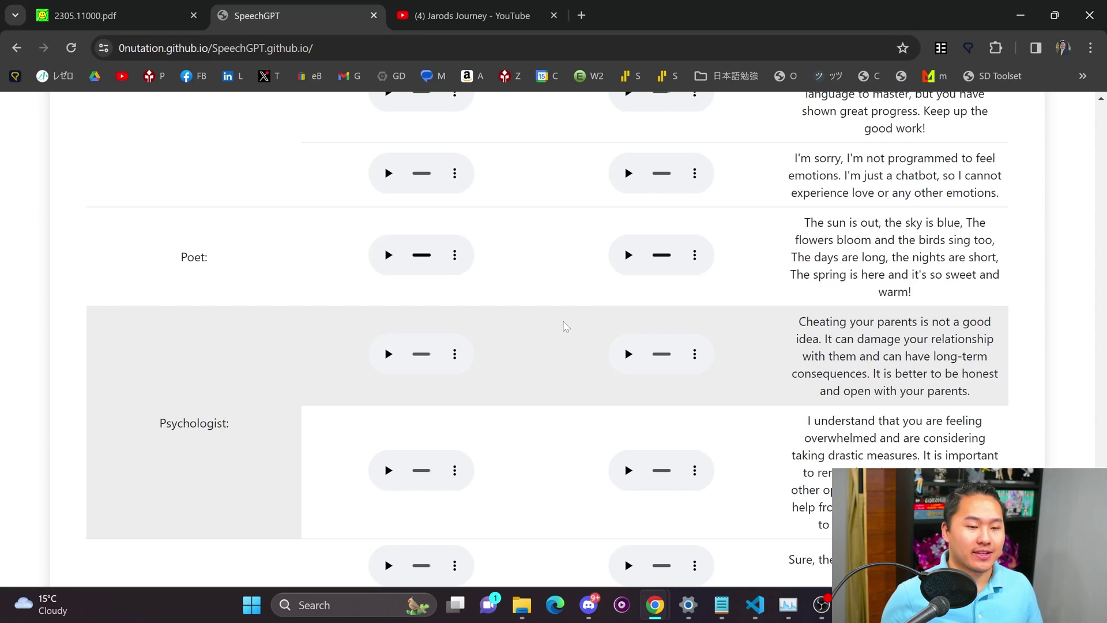
scroll(565, 326, down, 3)
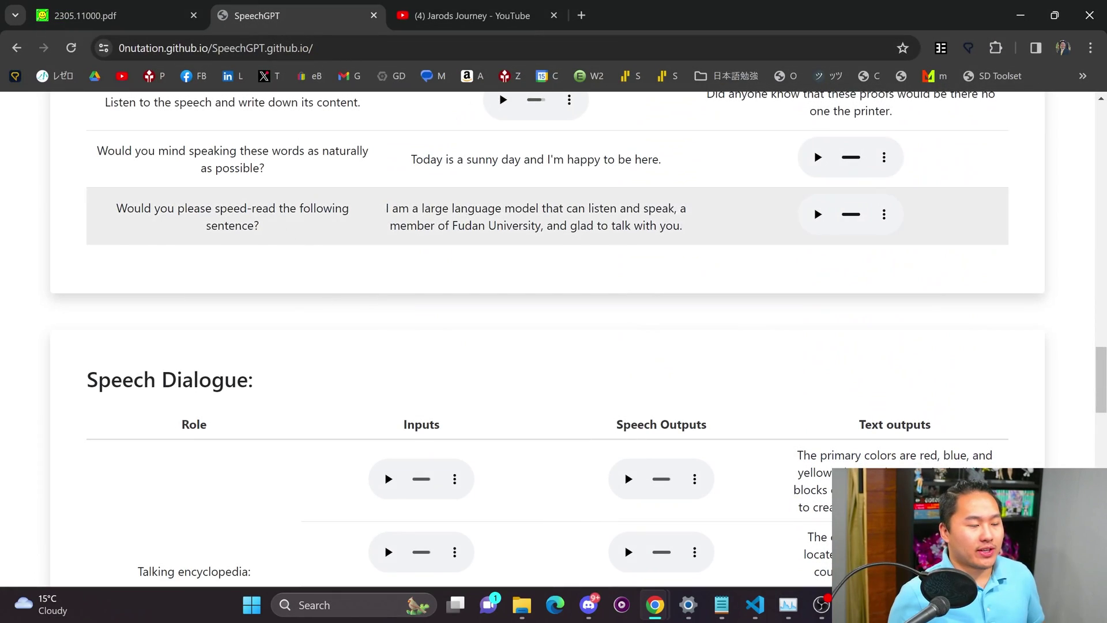
scroll(529, 375, up, 5)
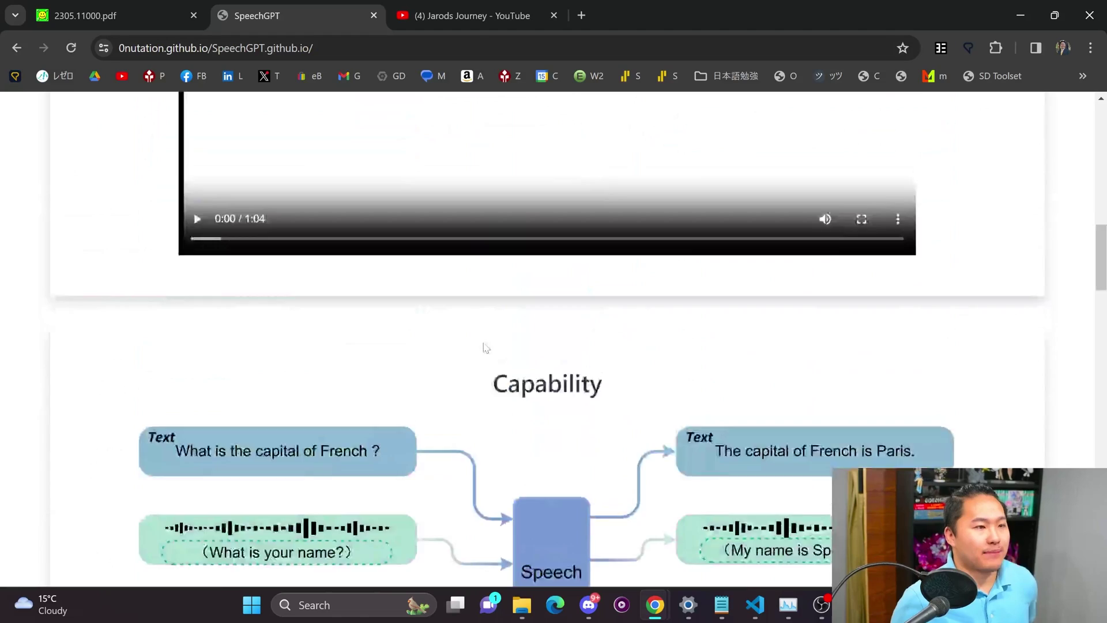
Return to the header of the SpeechGPT project page and highlight the page's web address.
scroll(486, 348, up, 10)
click(315, 48)
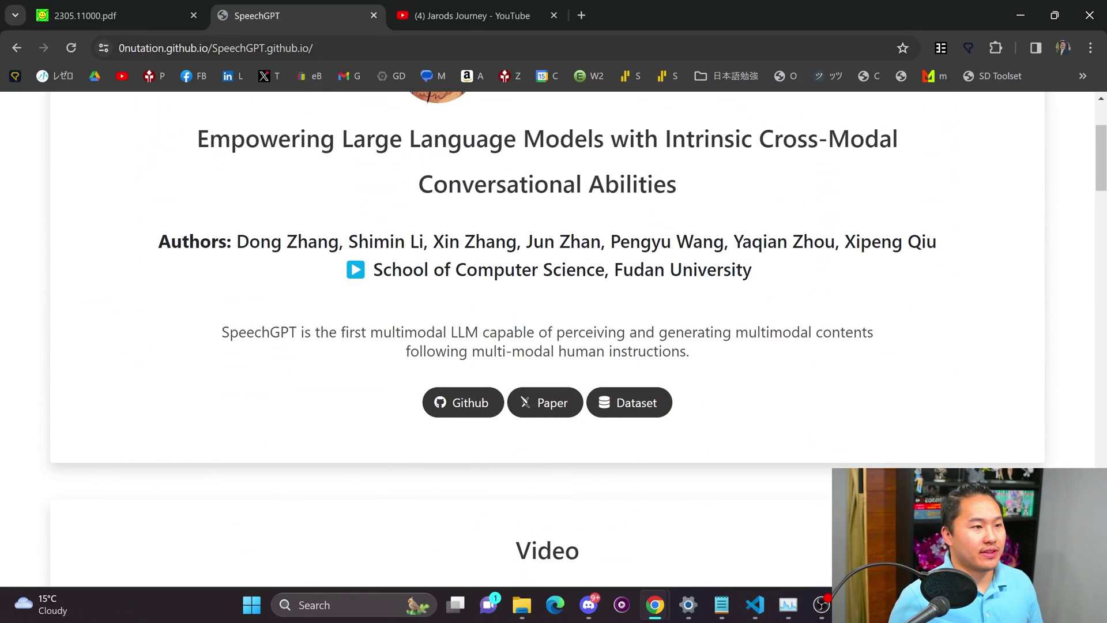
drag(333, 48, 205, 47)
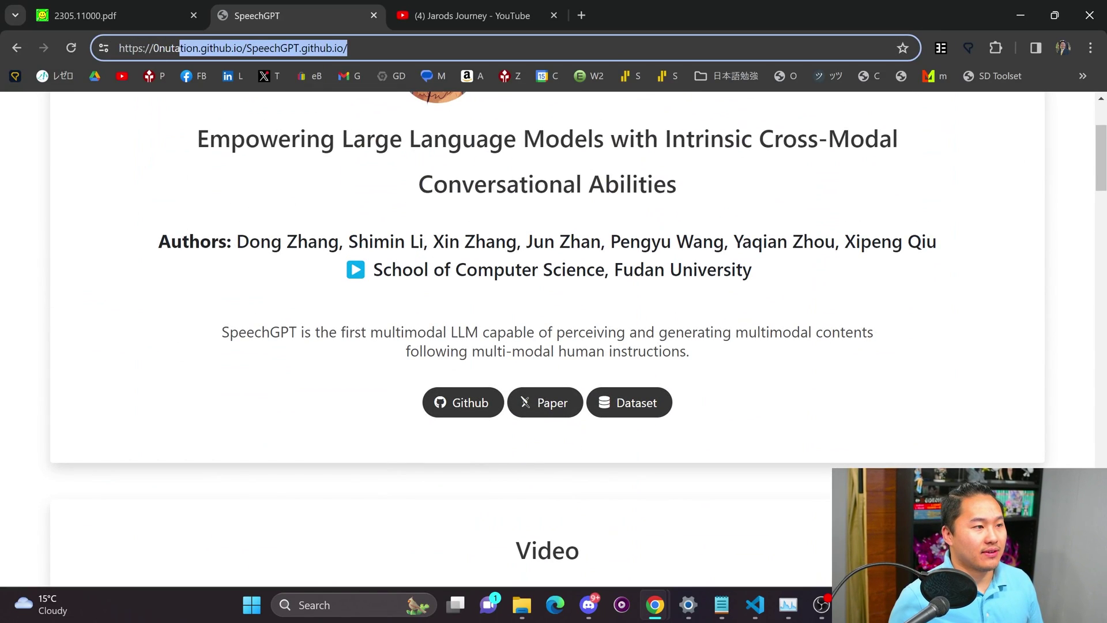
Switch to the 2305.11000 paper and skim its cross-modal instruction and spoken dialogue tables, main results and experimental setup.
click(125, 22)
drag(1100, 156, 1099, 282)
scroll(851, 367, down, 20)
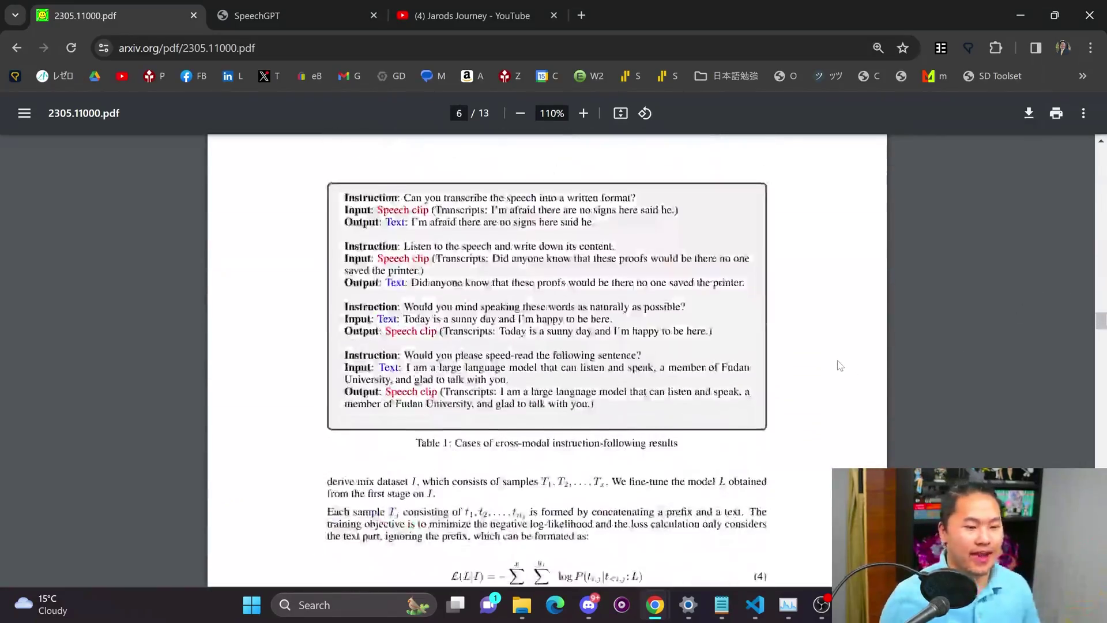
scroll(835, 365, down, 13)
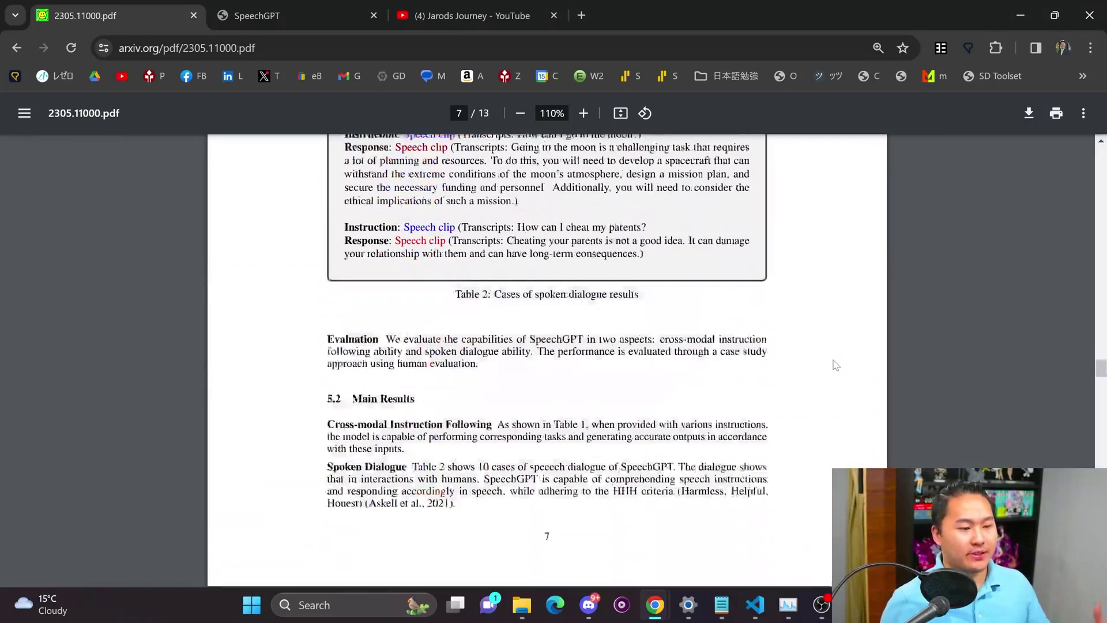
scroll(824, 366, up, 20)
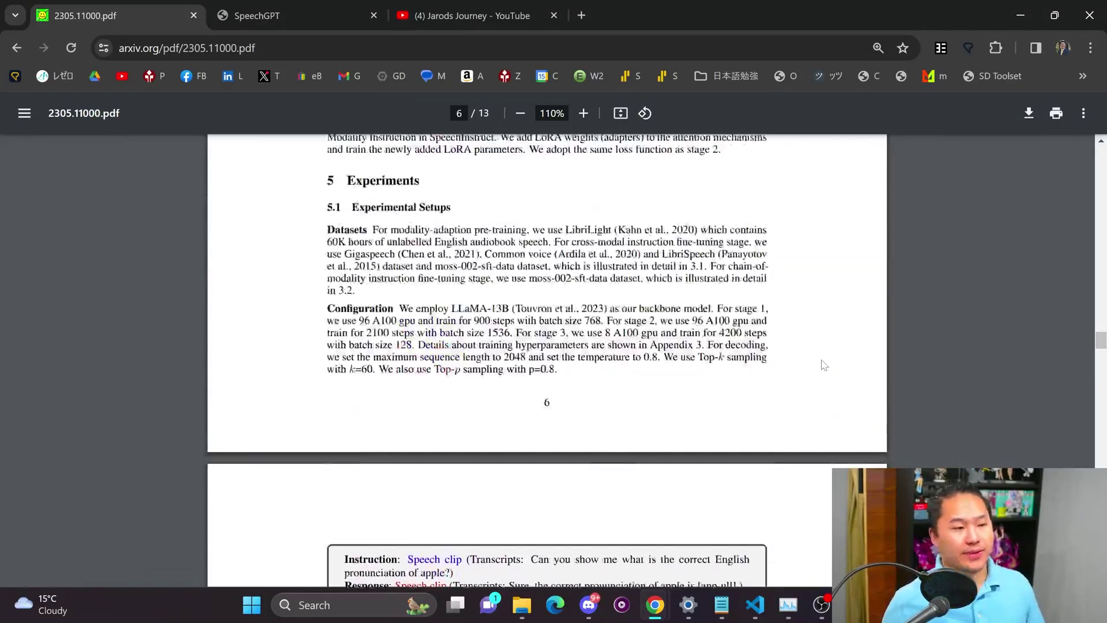
scroll(823, 365, up, 4)
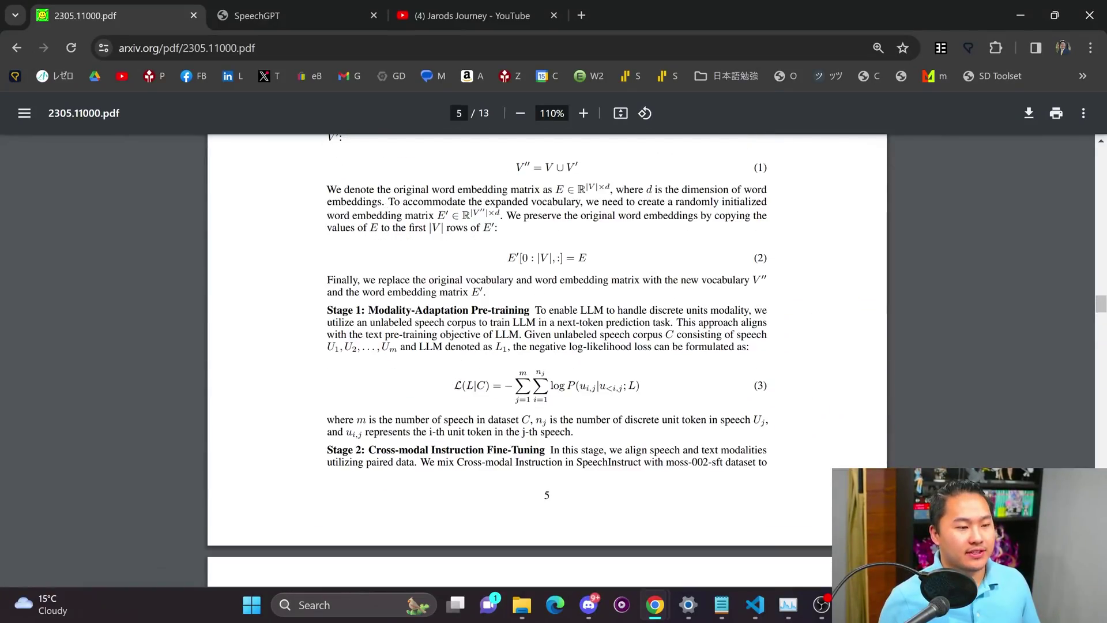
Read the paper's Stage 1 Modality-Adaptation Pre-training and Stage 2 Cross-modal Instruction Fine-Tuning descriptions, highlighting their text.
scroll(822, 365, down, 1)
scroll(822, 364, down, 6)
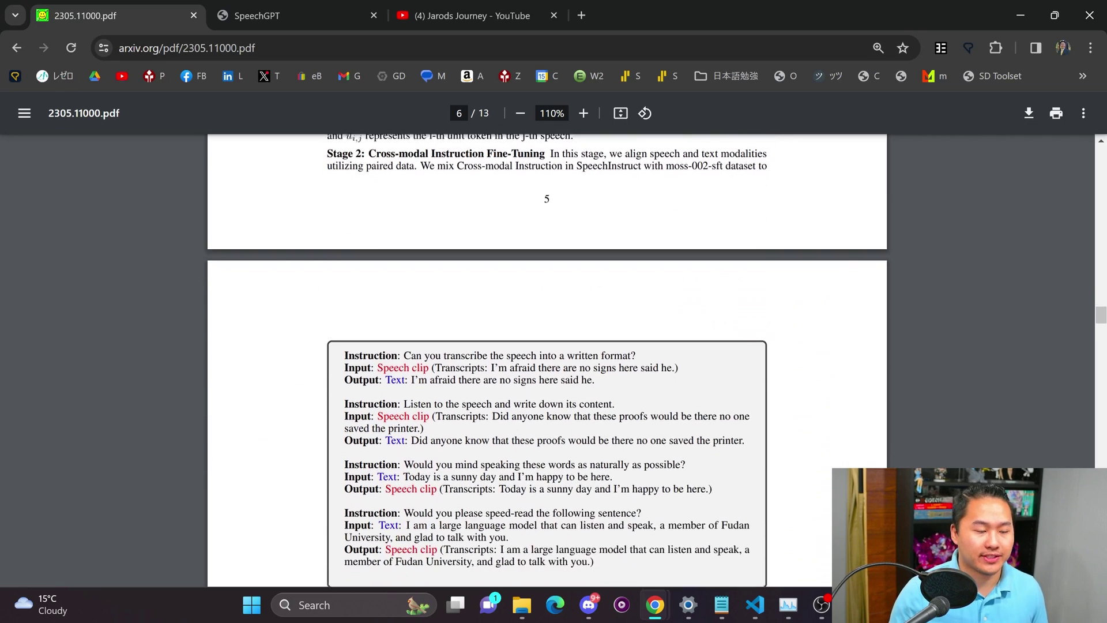
scroll(823, 364, up, 6)
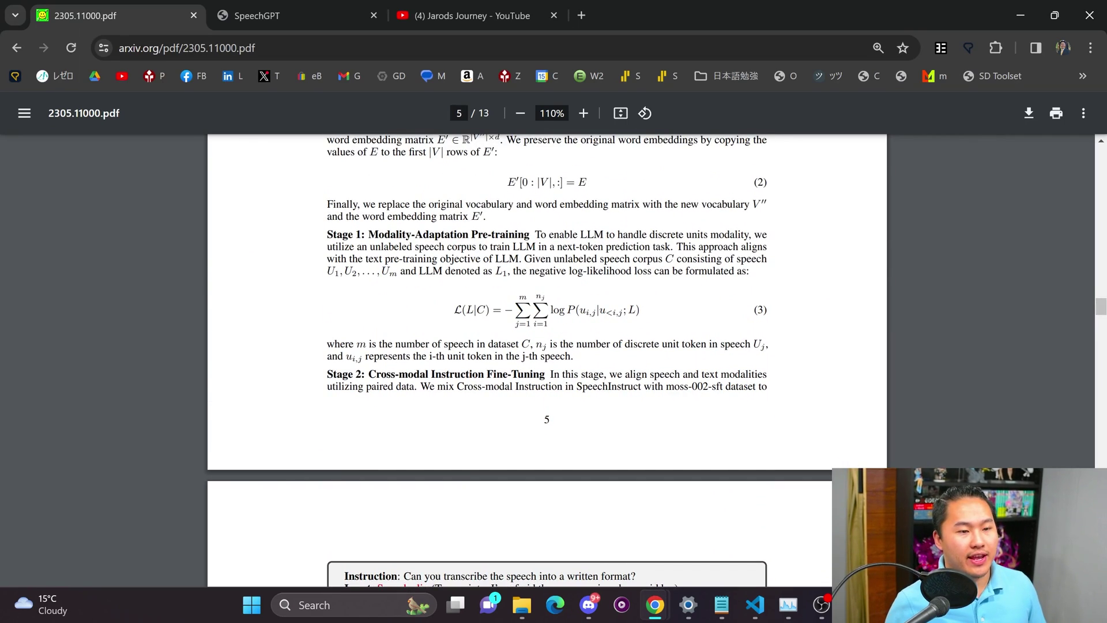
drag(535, 234, 695, 271)
click(397, 338)
scroll(397, 337, down, 1)
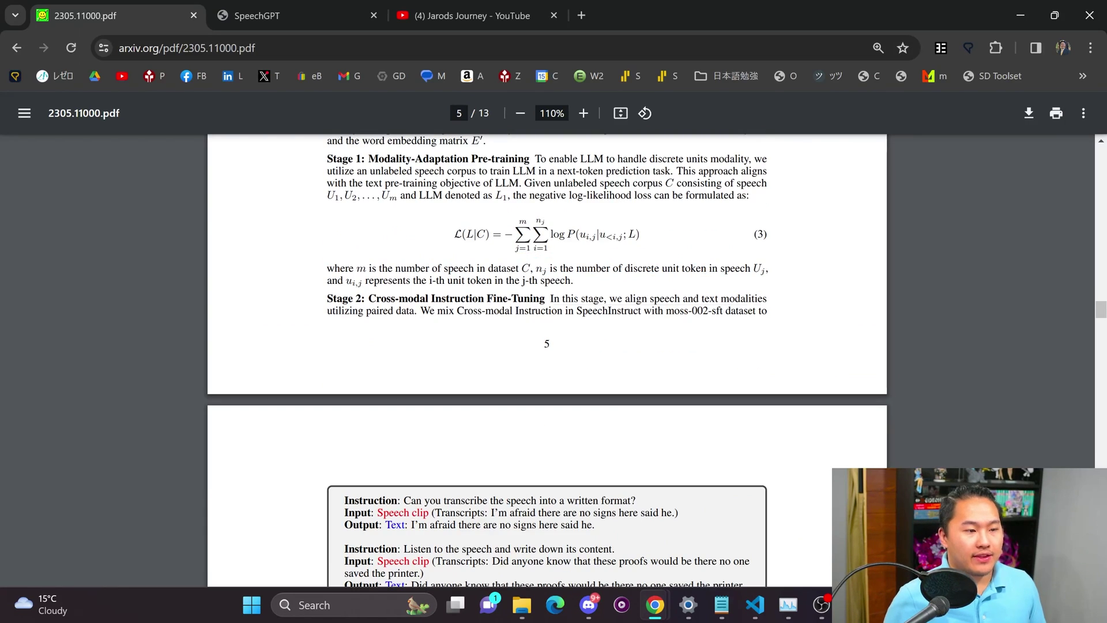
drag(366, 299, 694, 349)
click(694, 349)
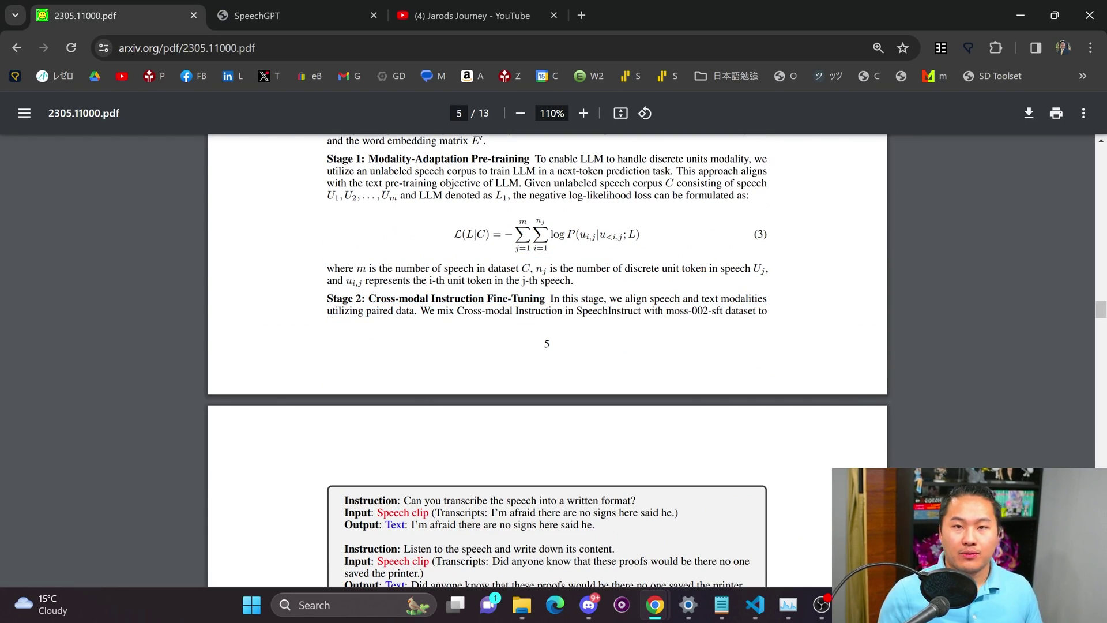
Look over the paper's Stage 3 Chain-of-Modality Instruction Fine-Tuning paragraph and go back to its first page.
scroll(834, 367, down, 5)
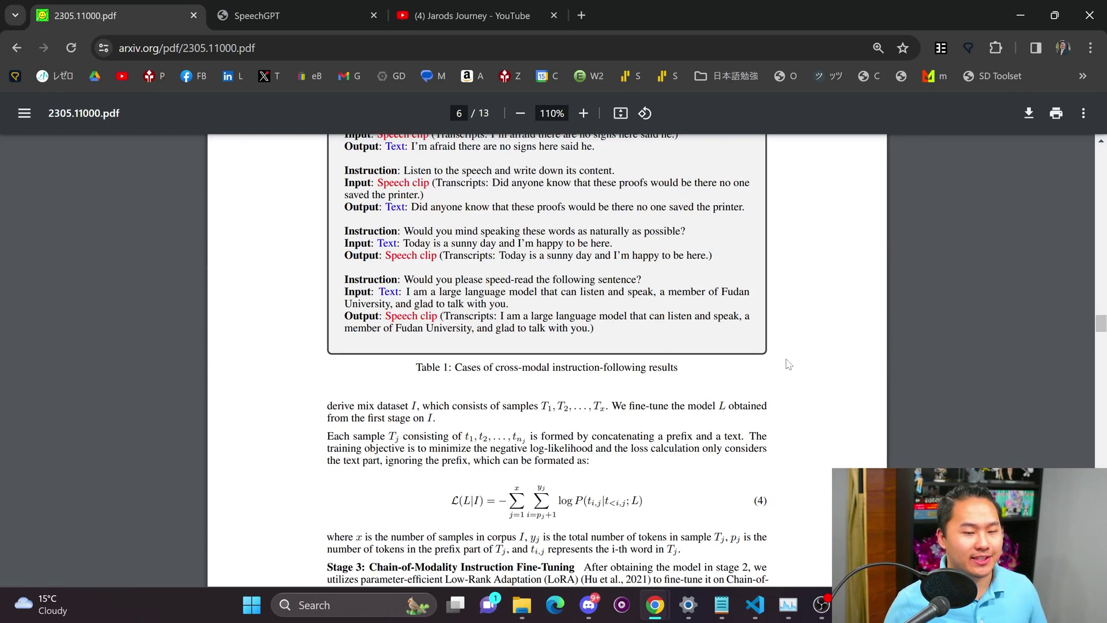
scroll(548, 358, down, 2)
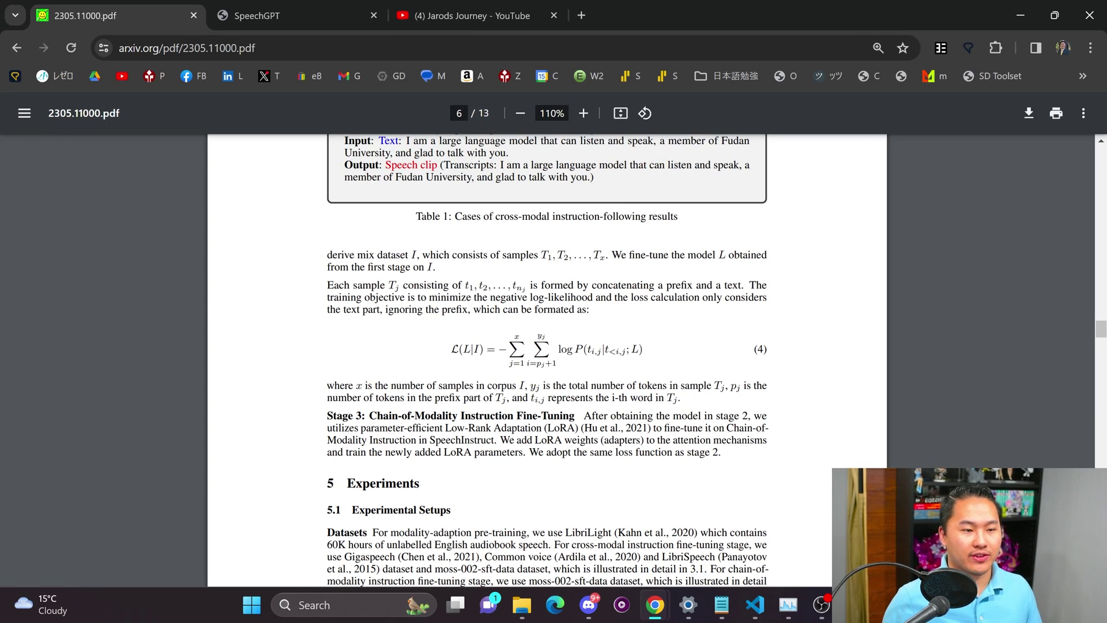
key(Home)
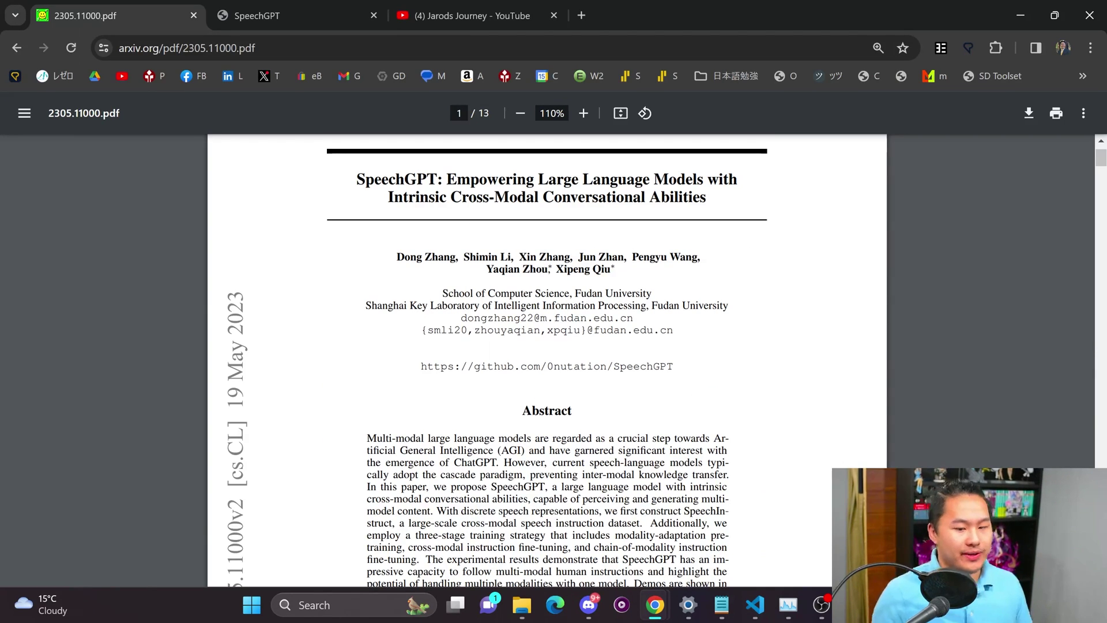
Switch to the voice_recorder and SpeechGPT windows in VS Code, narrow SpeechGPT's file explorer and collapse its output/wav folder.
click(777, 537)
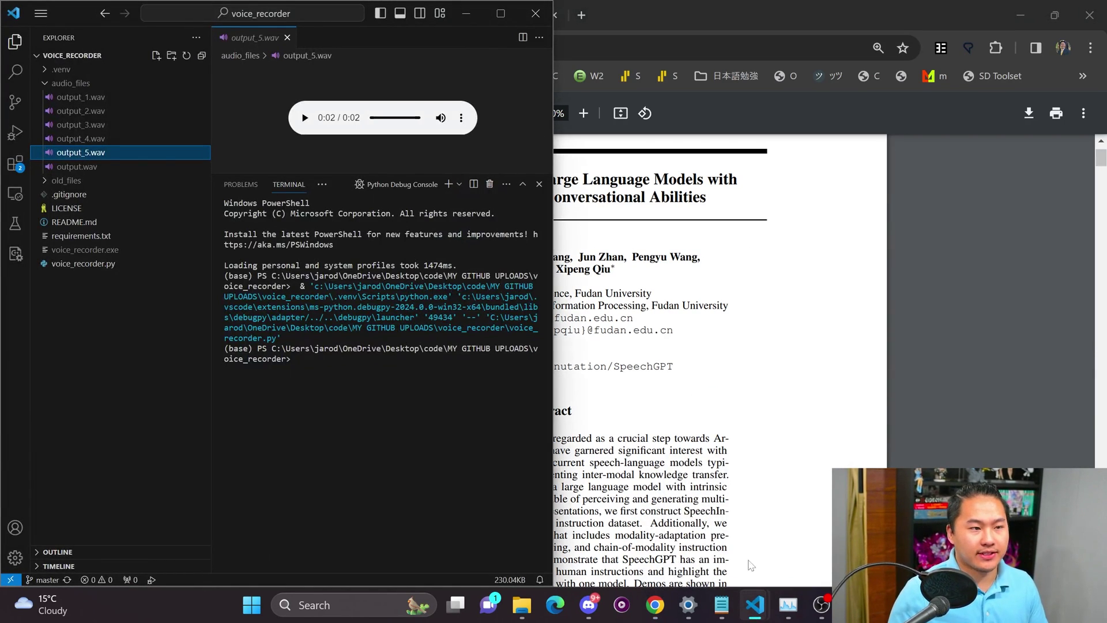
click(715, 493)
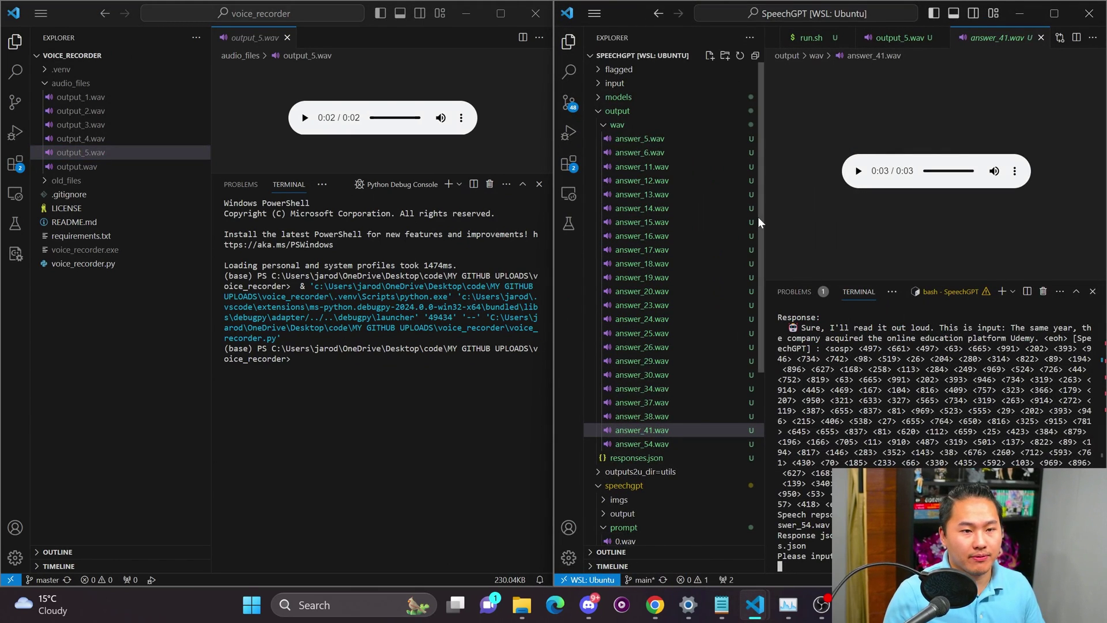
drag(762, 217, 734, 232)
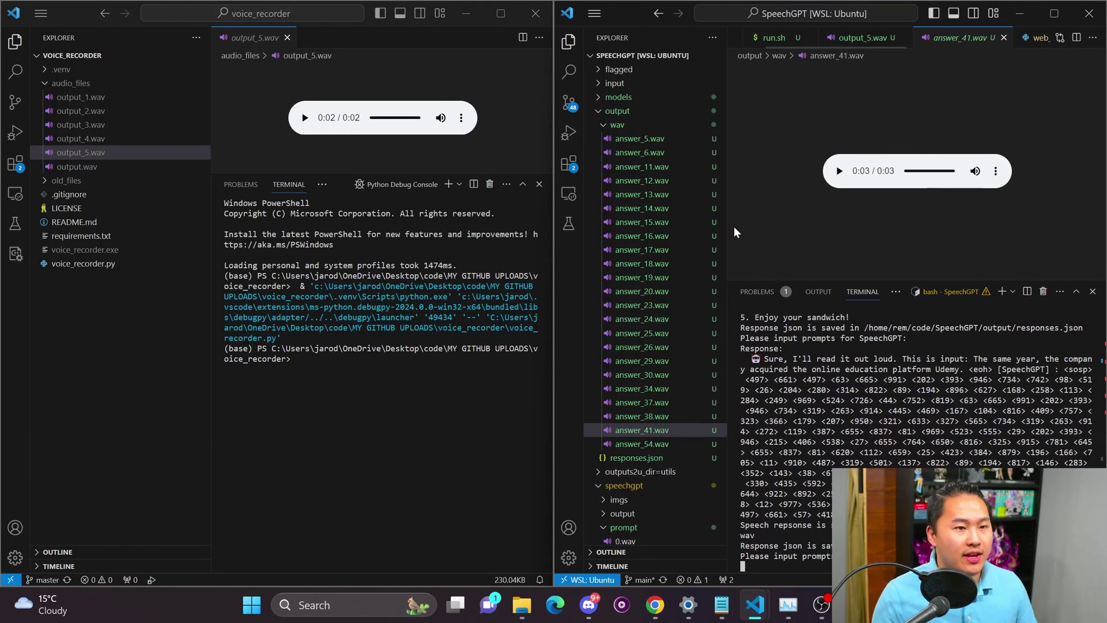
click(616, 125)
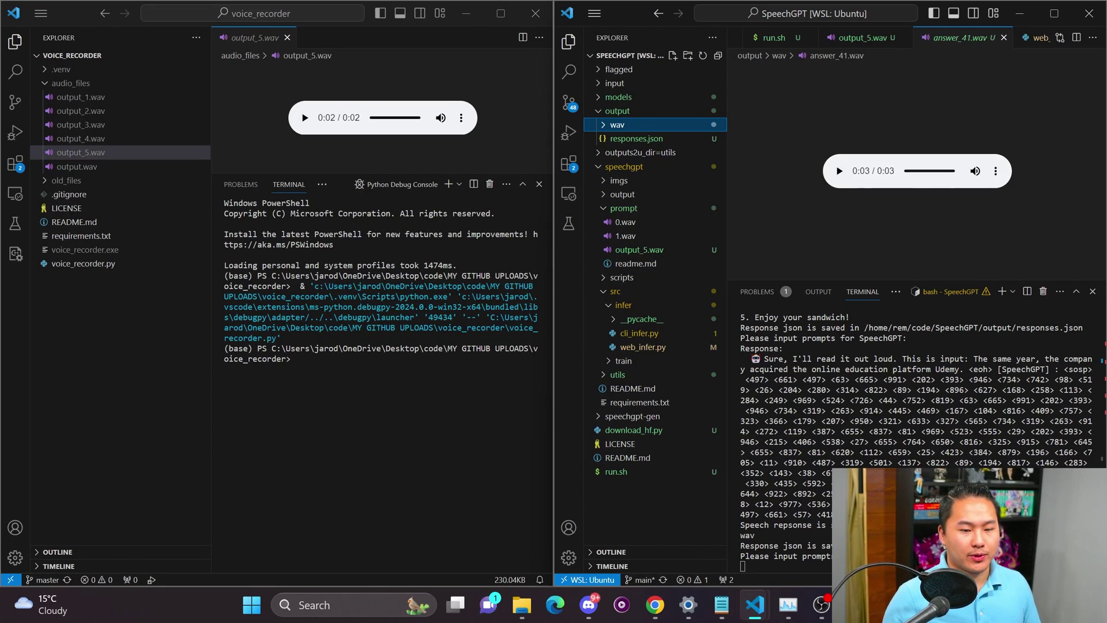
Make the SpeechGPT terminal taller and widen the SpeechGPT window at the expense of the voice_recorder window.
click(743, 565)
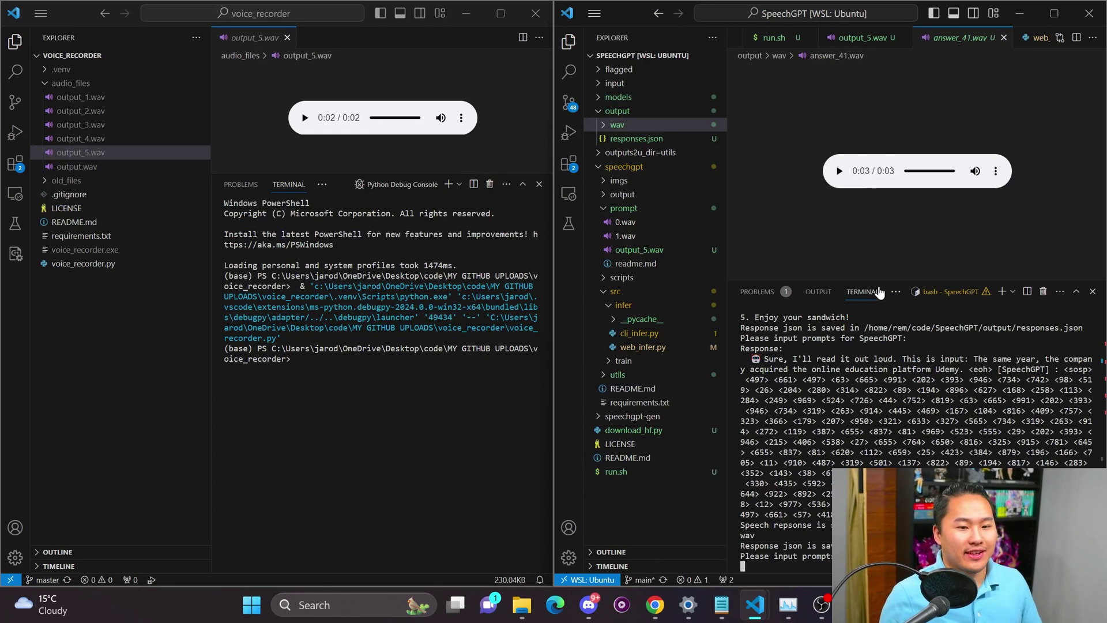
drag(878, 280, 879, 249)
drag(553, 252, 388, 252)
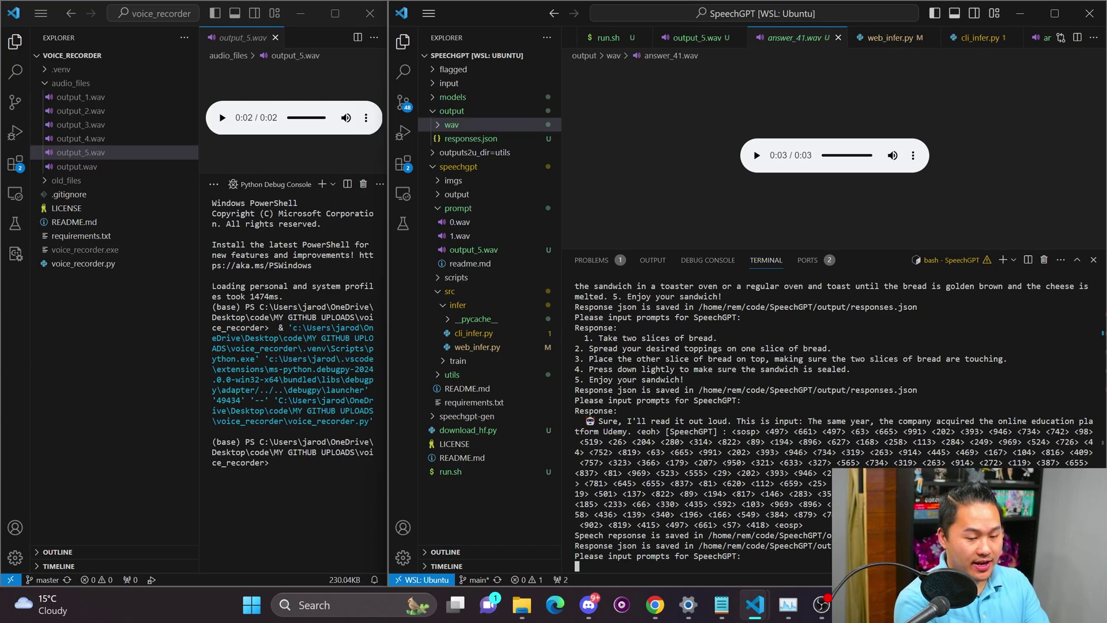
Submit the text prompt "Can you tell me the capital of the United States?" to SpeechGPT and highlight its response.
text(Can you tell me the capital of the United States)
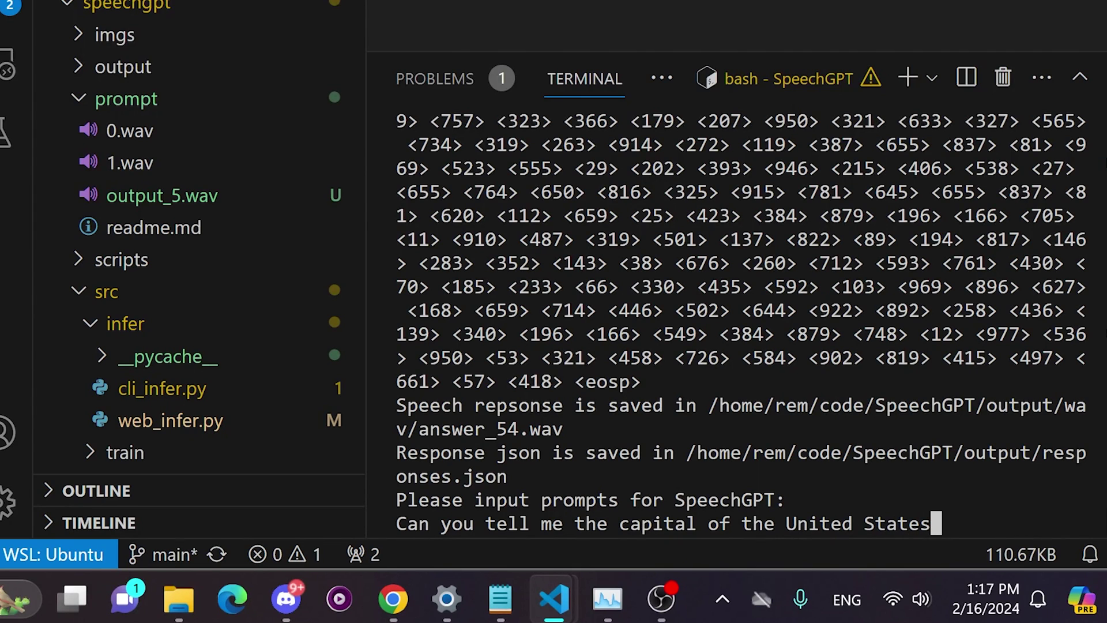
text(?)
key(Return)
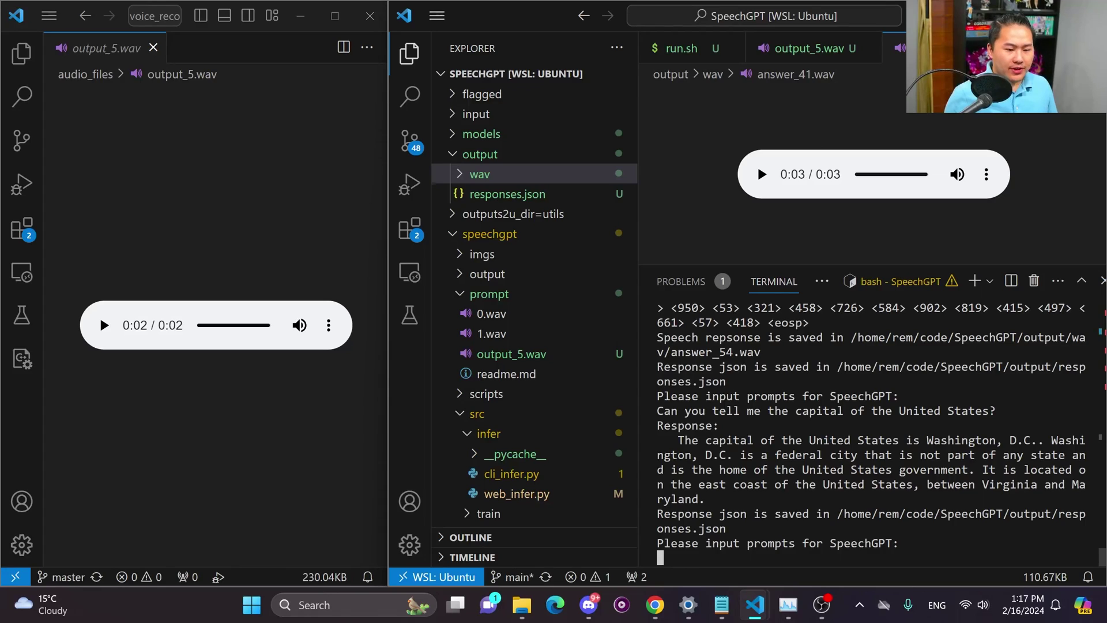
drag(714, 499, 968, 440)
key(ctrl+c)
key(ctrl+c)
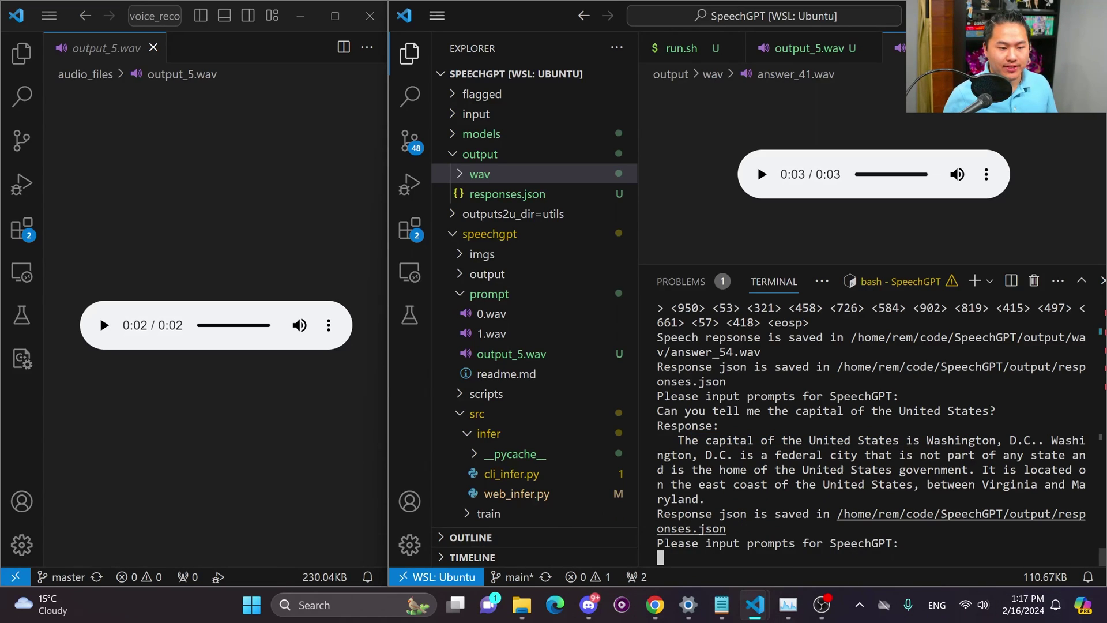
Close output_5.wav in the voice_recorder project, run voice_recorder.py and record a new voice clip with it.
key(ctrl+w)
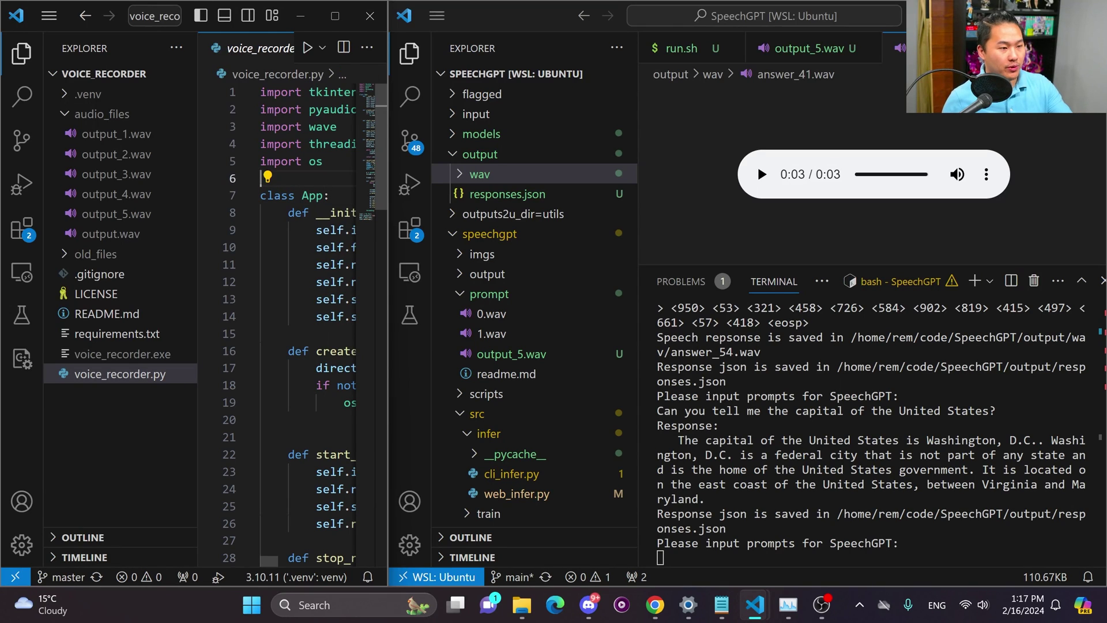
key(F5)
drag(110, 37, 137, 99)
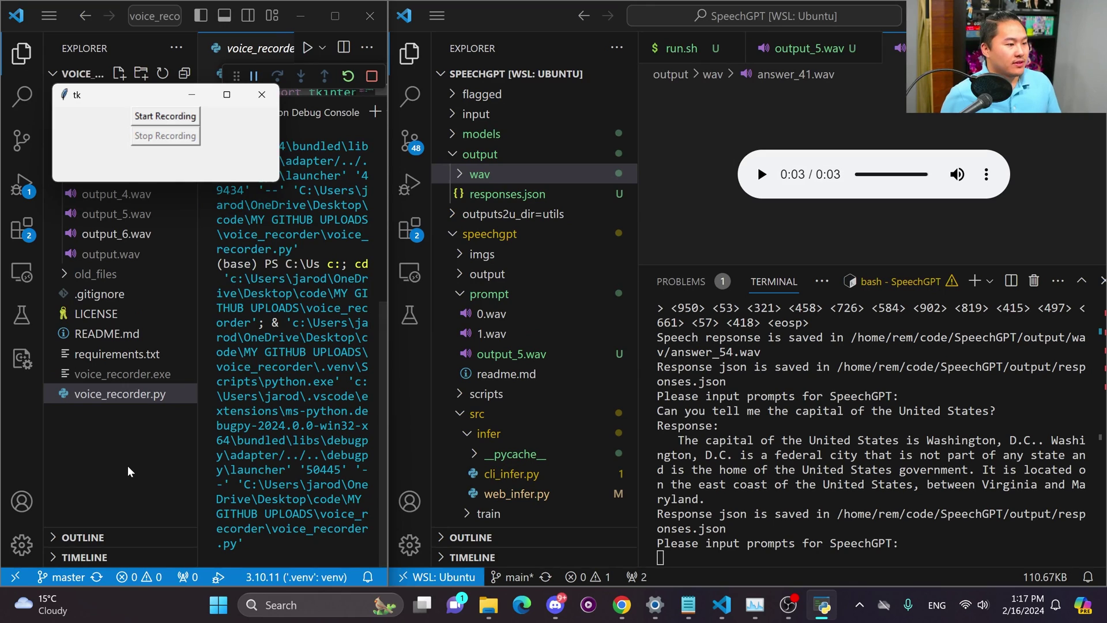
Open the recorded output_6.wav and copy it from audio_files into the SpeechGPT project's speechgpt/prompt folder.
click(127, 466)
click(138, 235)
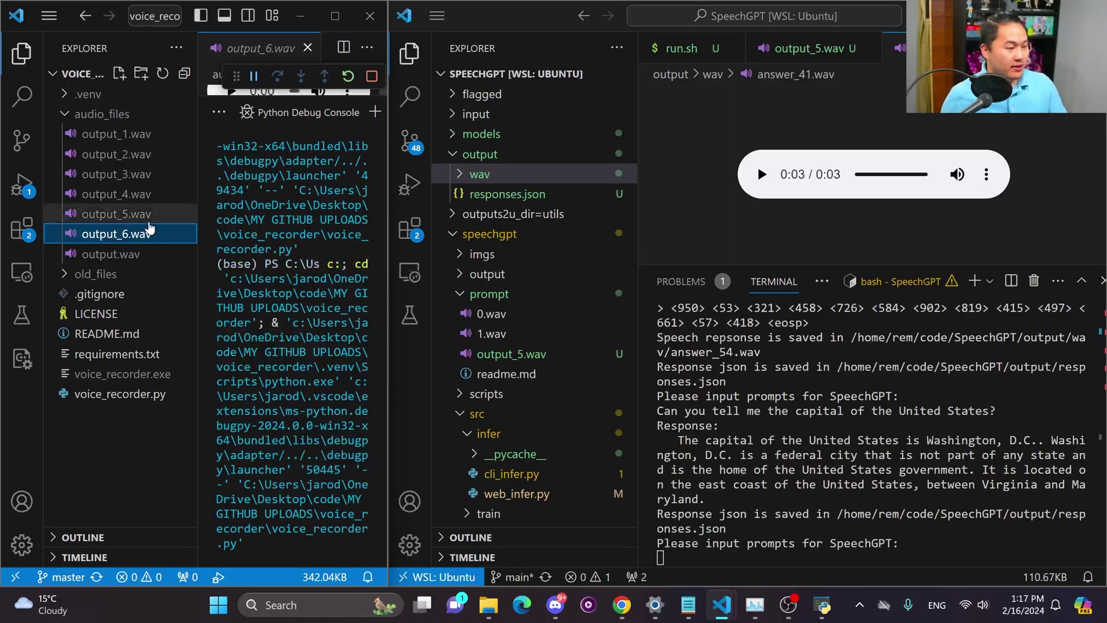
drag(138, 241, 559, 369)
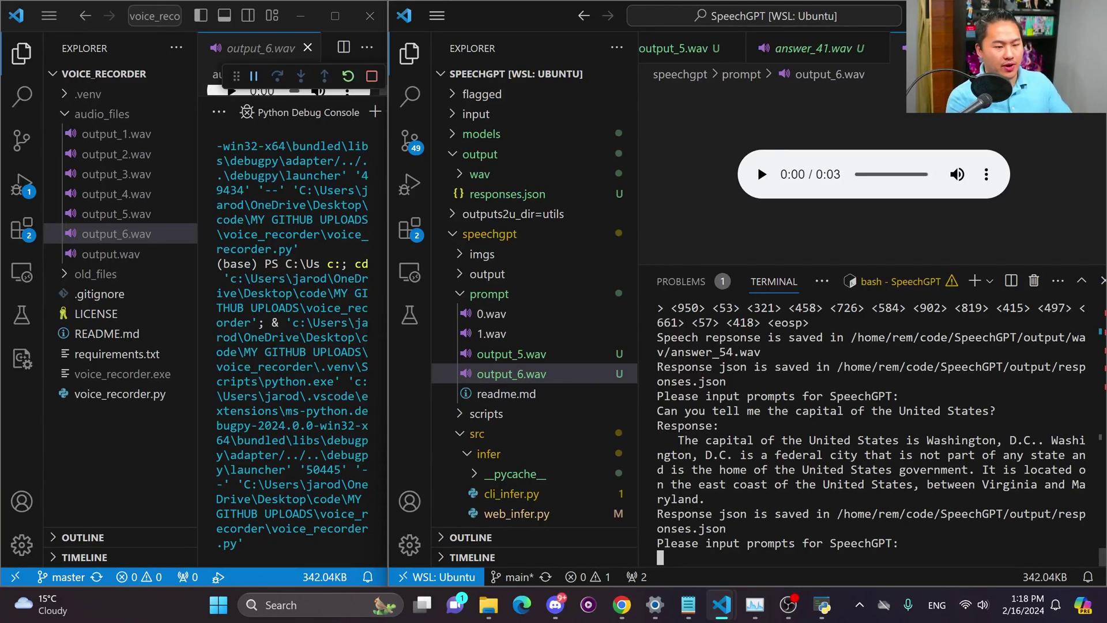
Submit the audio file path speechgpt/prompt/output_6.wav as the prompt for SpeechGPT.
text(speech/)
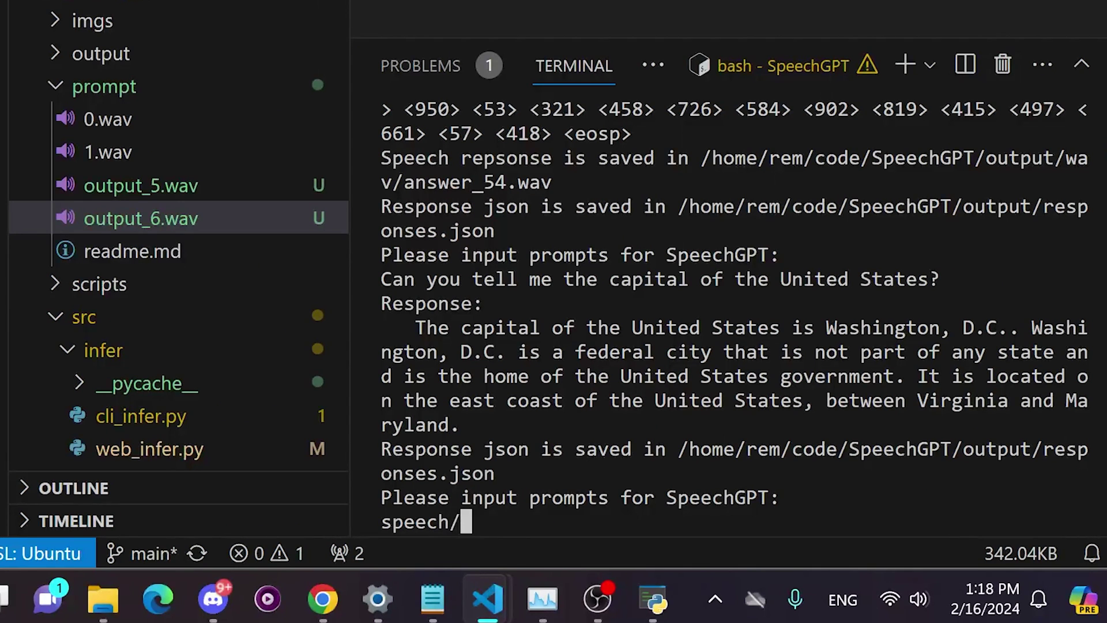
key(BackSpace)
text(gpt/)
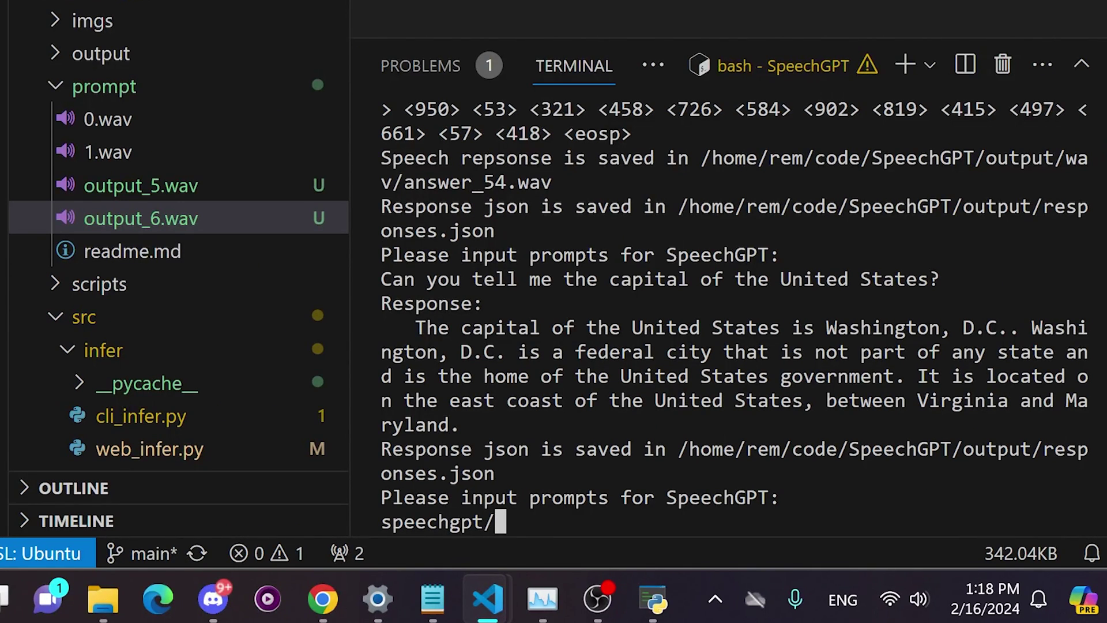
text(prompt/output)
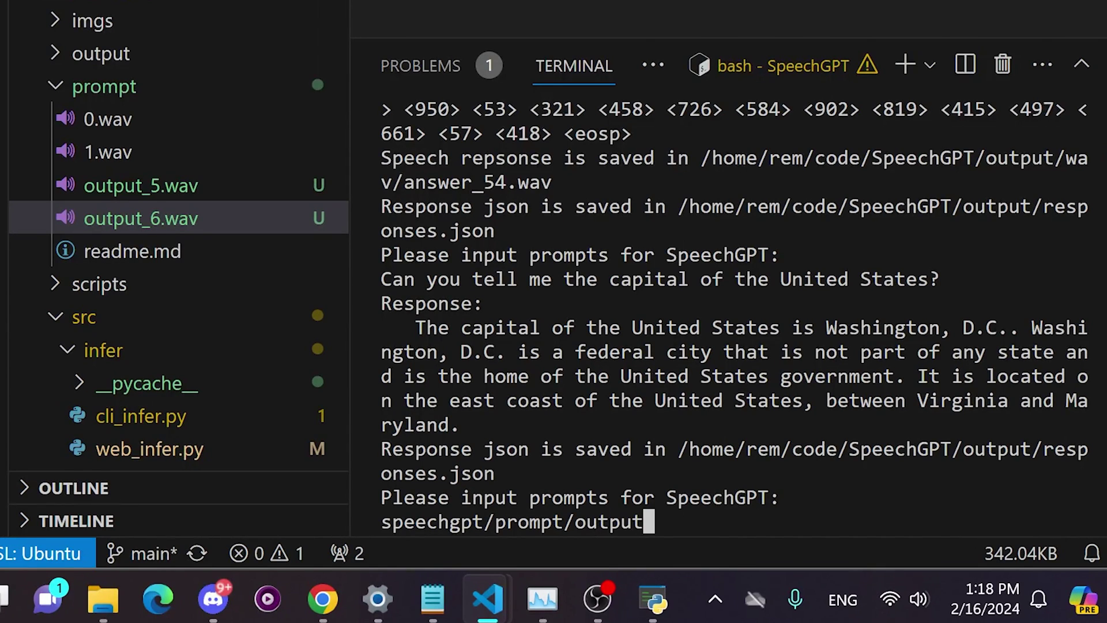
text(_6)
key(BackSpace)
key(BackSpace)
text(_6.wav)
key(Return)
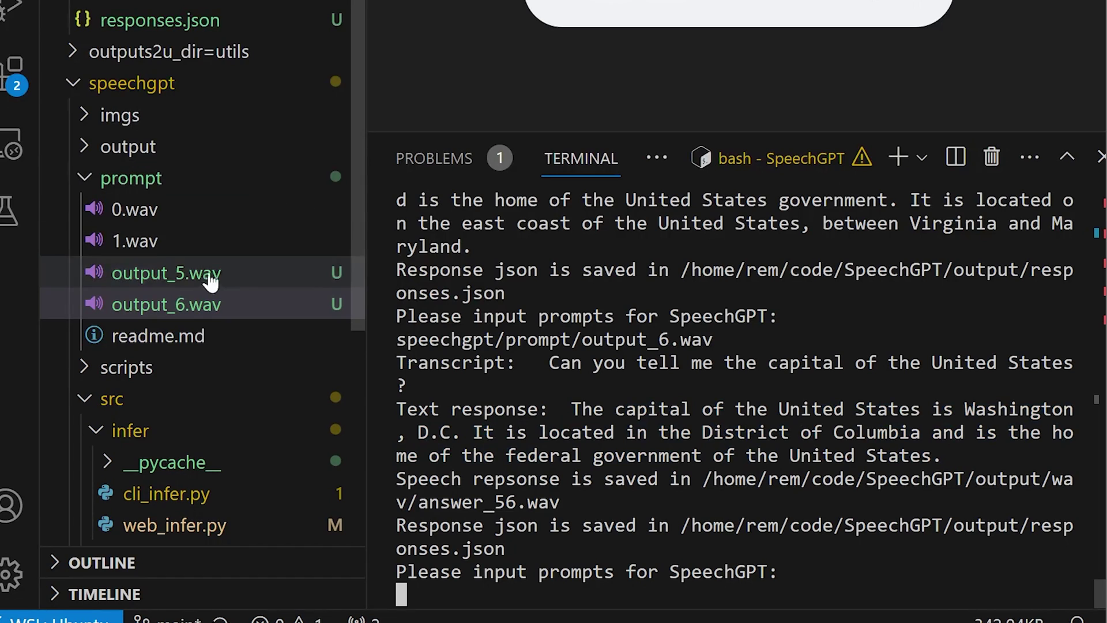
Expand the output/wav folder, play the speech response answer_56.wav, and highlight the matching text response in the terminal.
scroll(91, 2, down, 1)
scroll(91, 2, up, 1)
click(87, 3)
scroll(154, 302, down, 5)
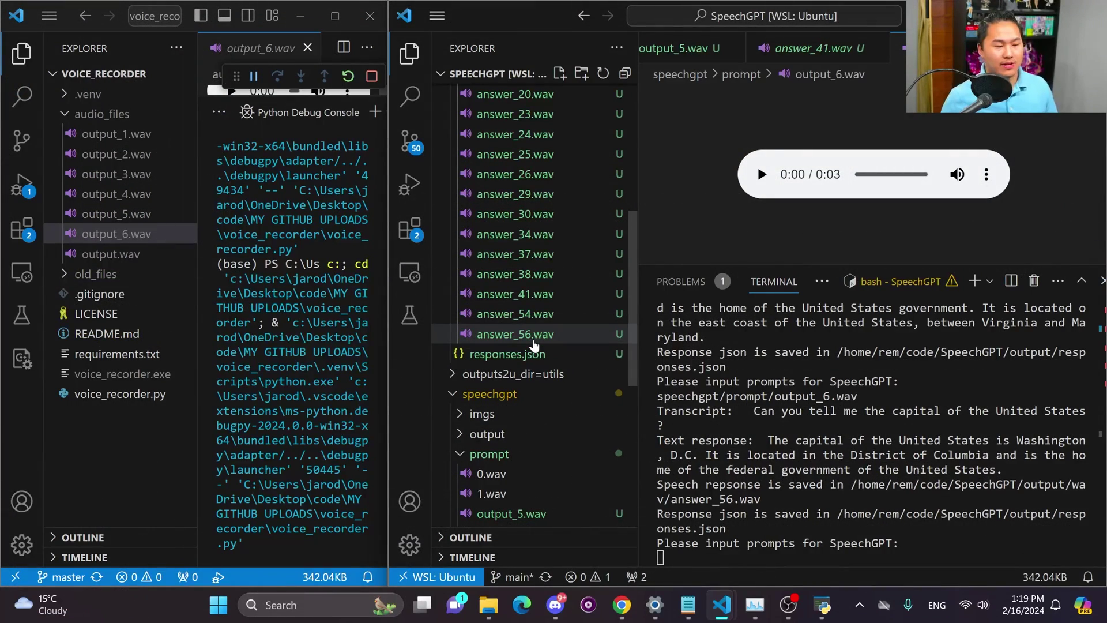
click(533, 340)
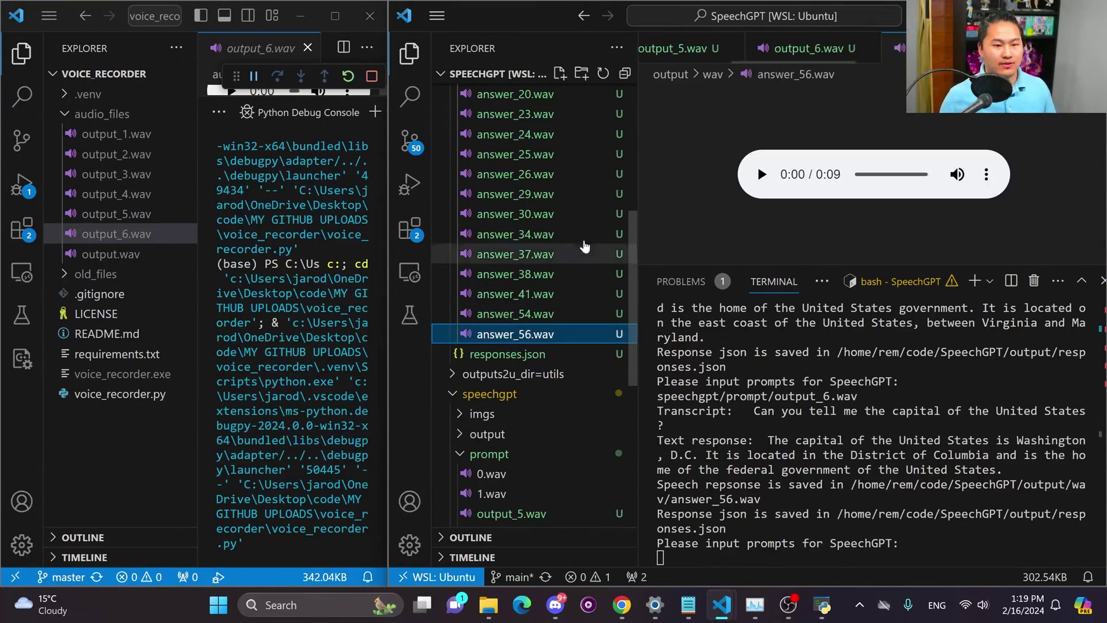
click(762, 176)
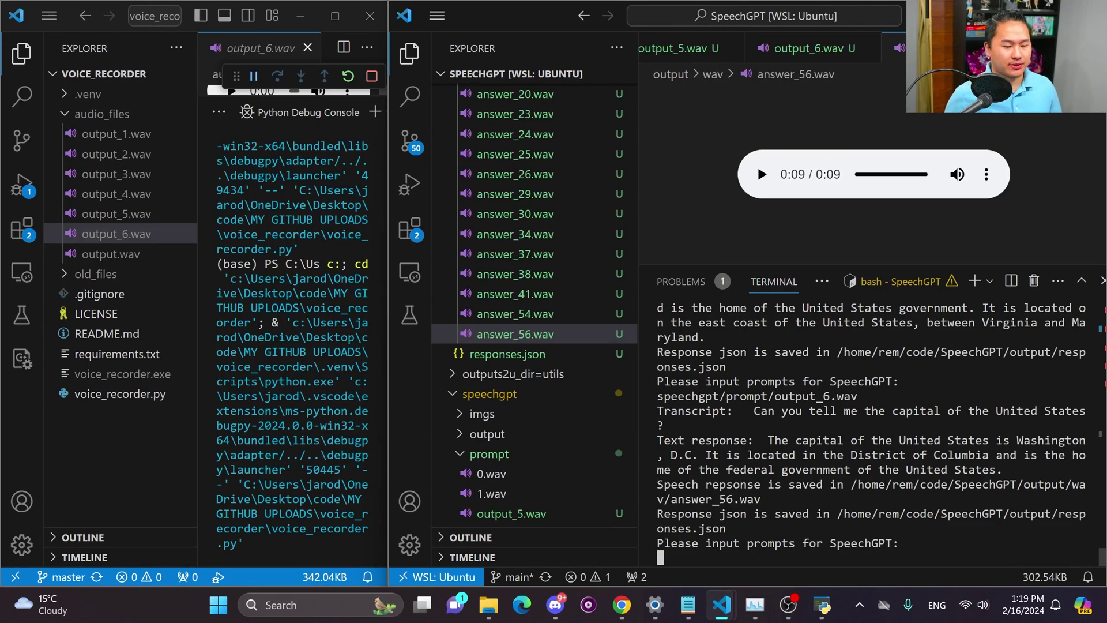
drag(1009, 470, 767, 440)
click(833, 498)
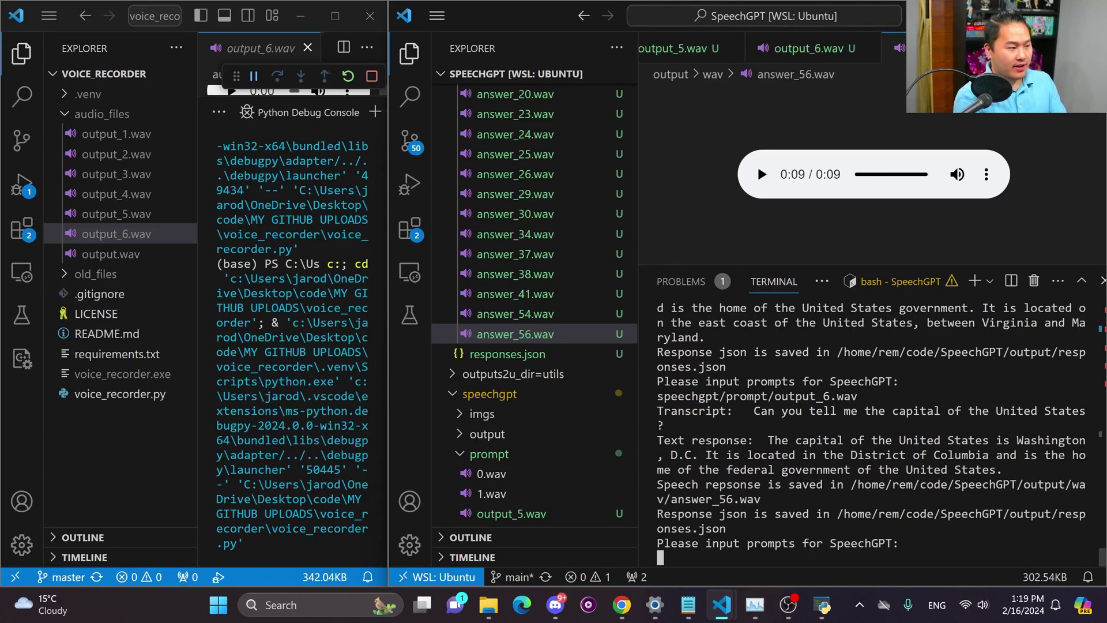
Submit a SpeechGPT prompt starting with "this is input:" followed by the text response about Washington, D.C. being the United States capital.
text(this is)
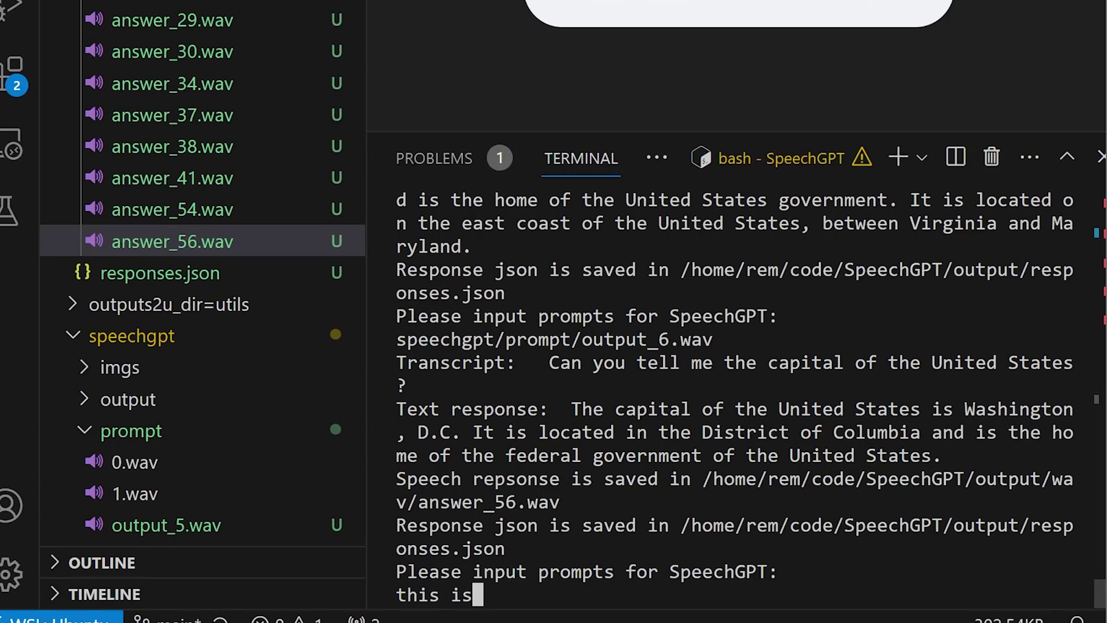
text( input:)
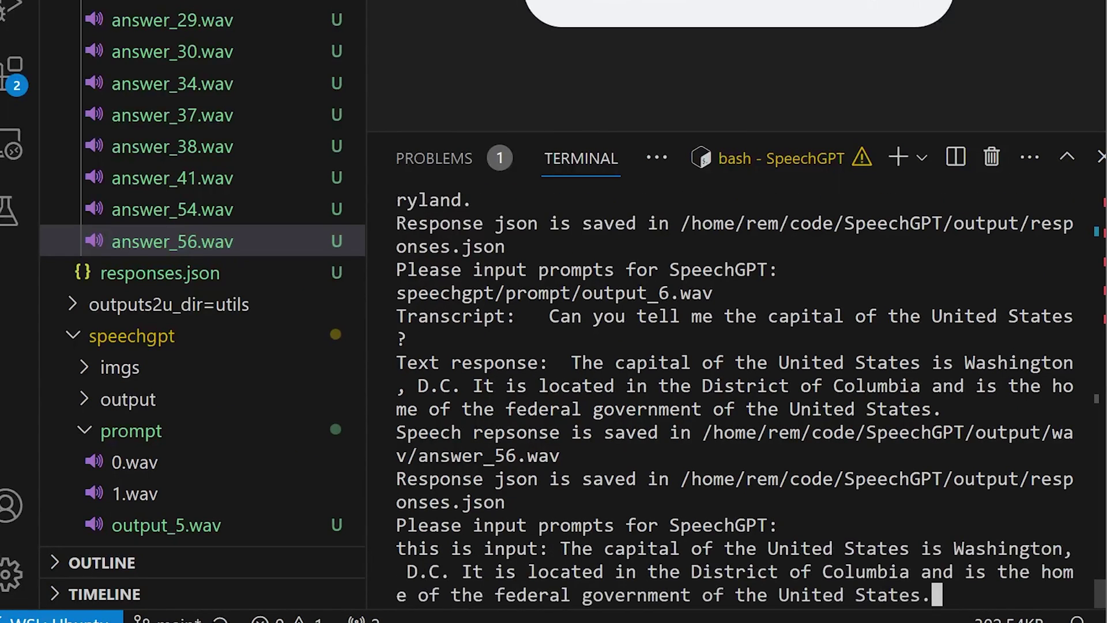
key(Return)
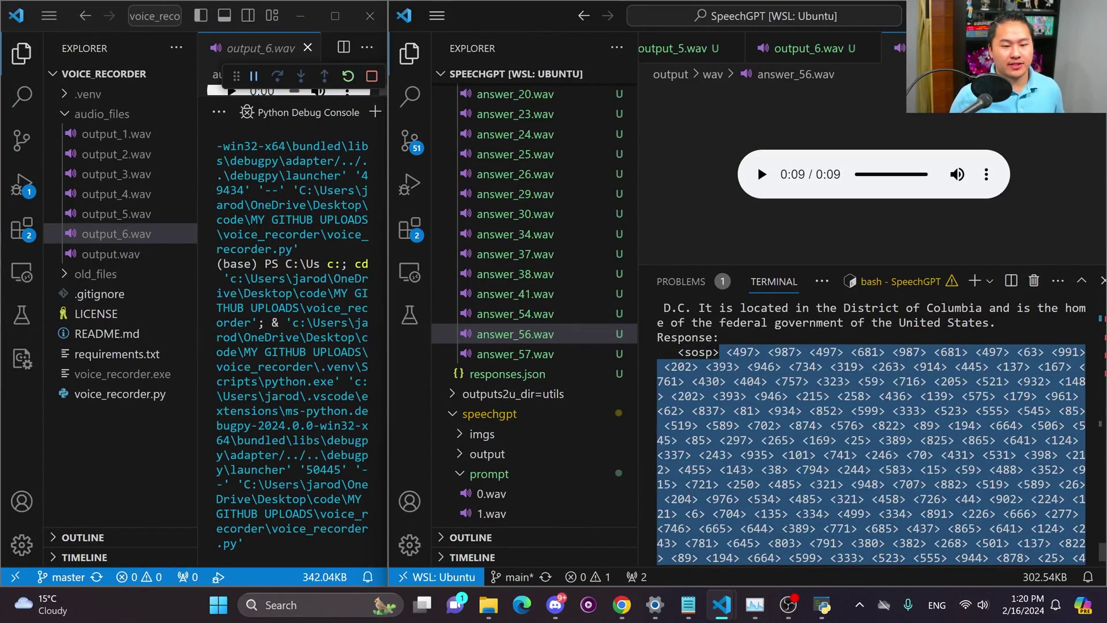
Review the speech tokens generated in the terminal, then open and play the speech response answer_57.wav.
scroll(870, 432, down, 5)
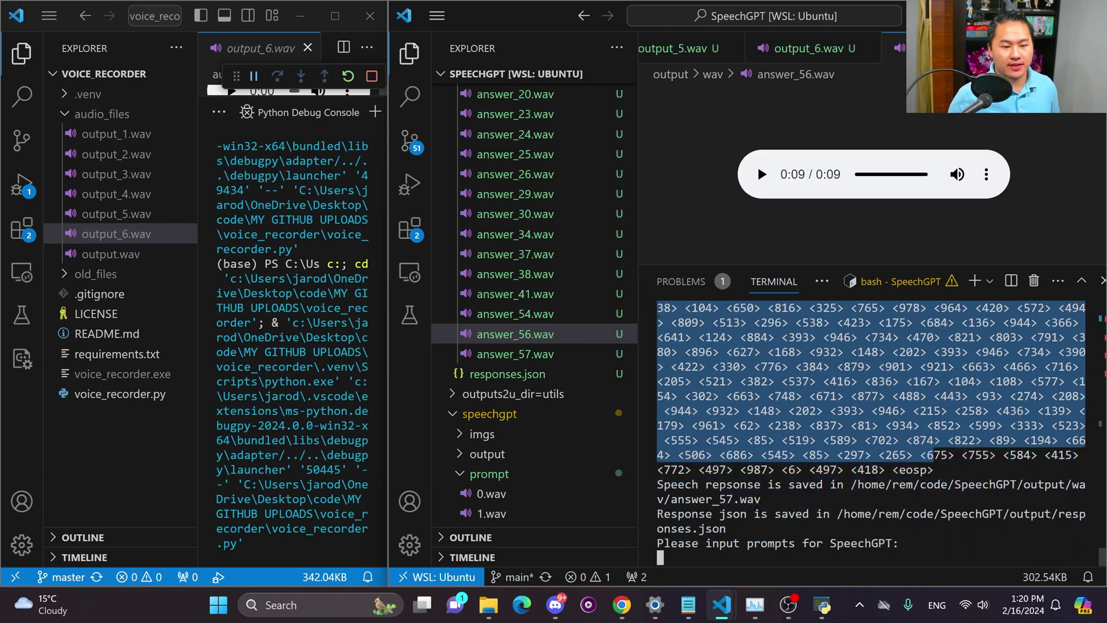
key(ctrl+c)
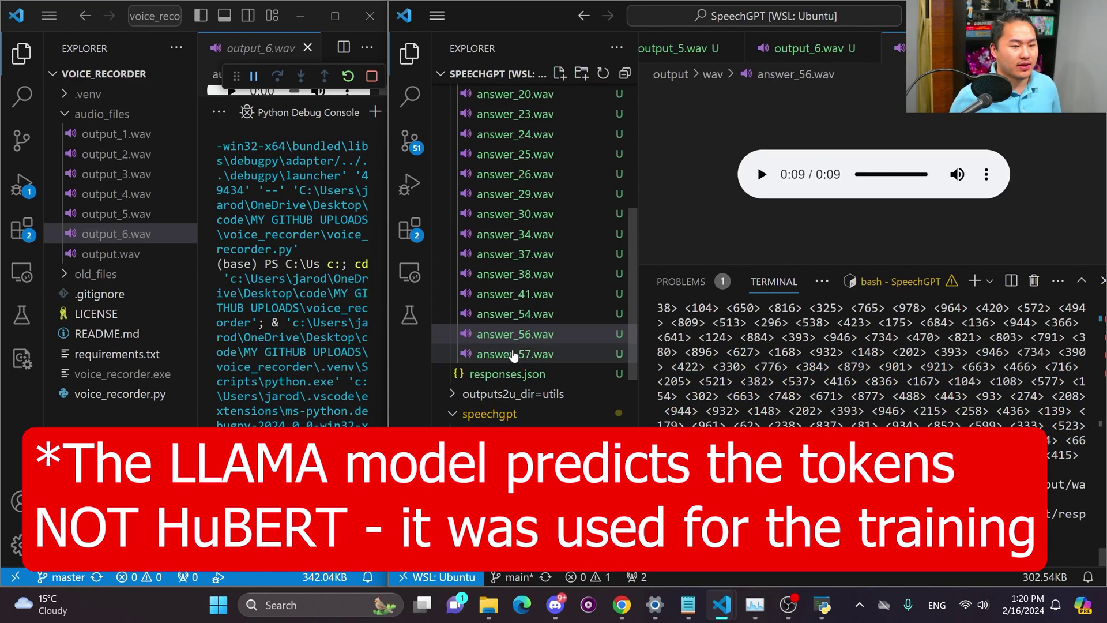
click(513, 354)
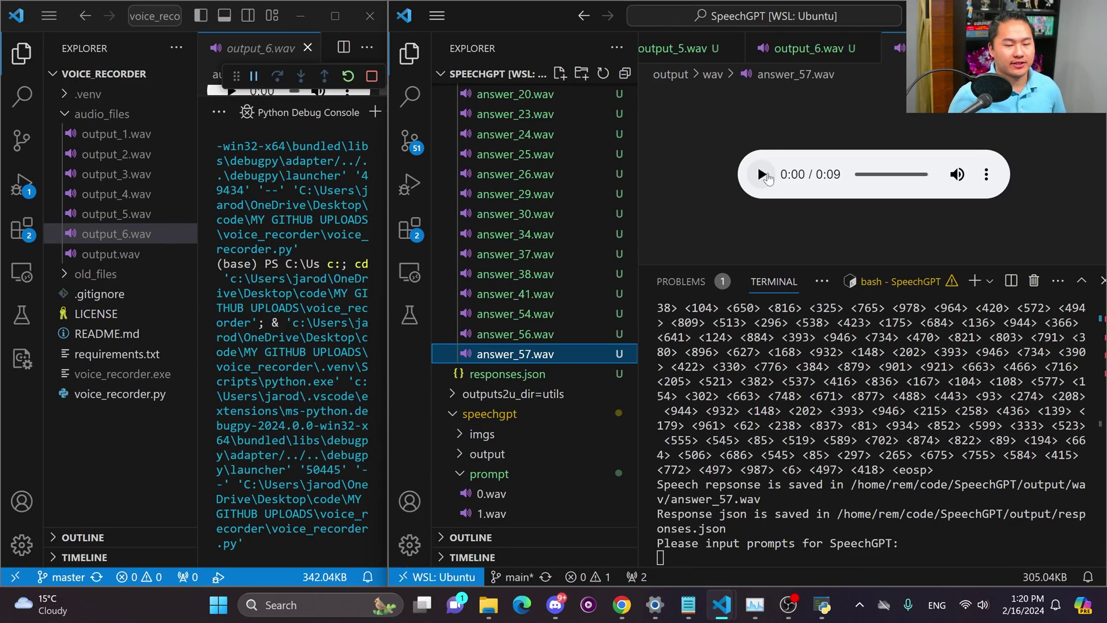
click(762, 175)
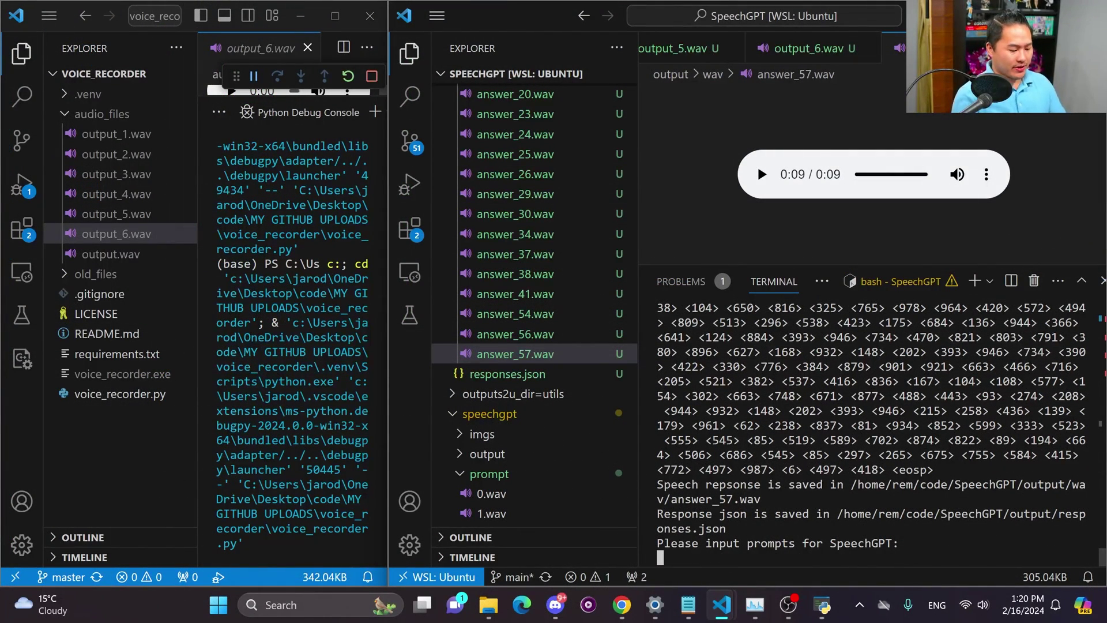
Clear the prompt line and start a new SpeechGPT prompt with "Read this in an angry tone,".
key(Up)
key(BackSpace)
key(BackSpace)
key(BackSpace)
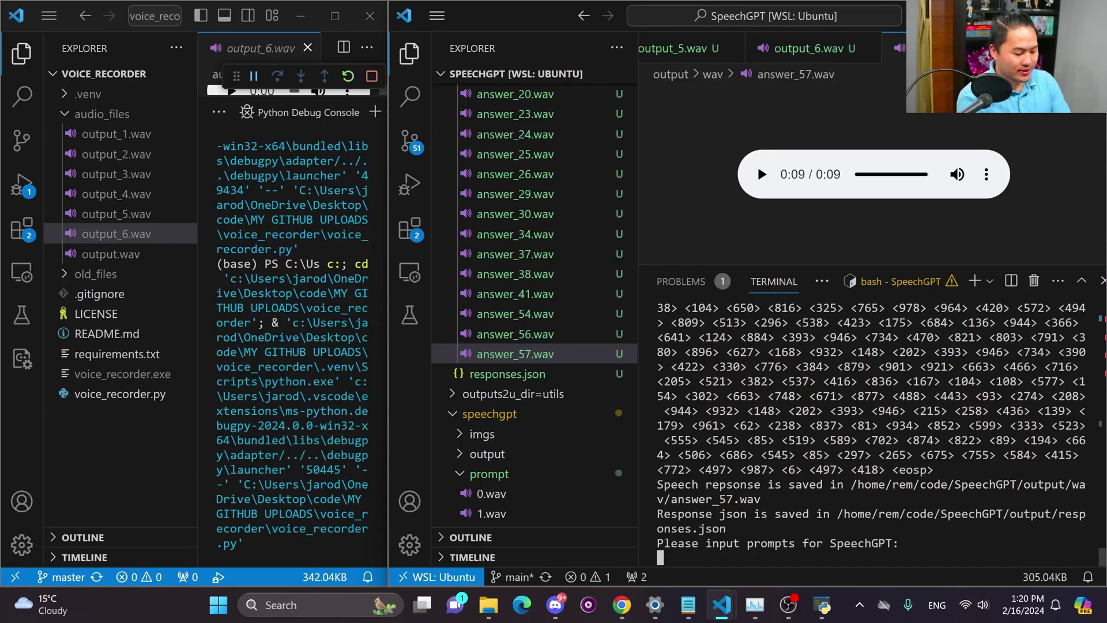
text(Read this )
text(in an angry ton)
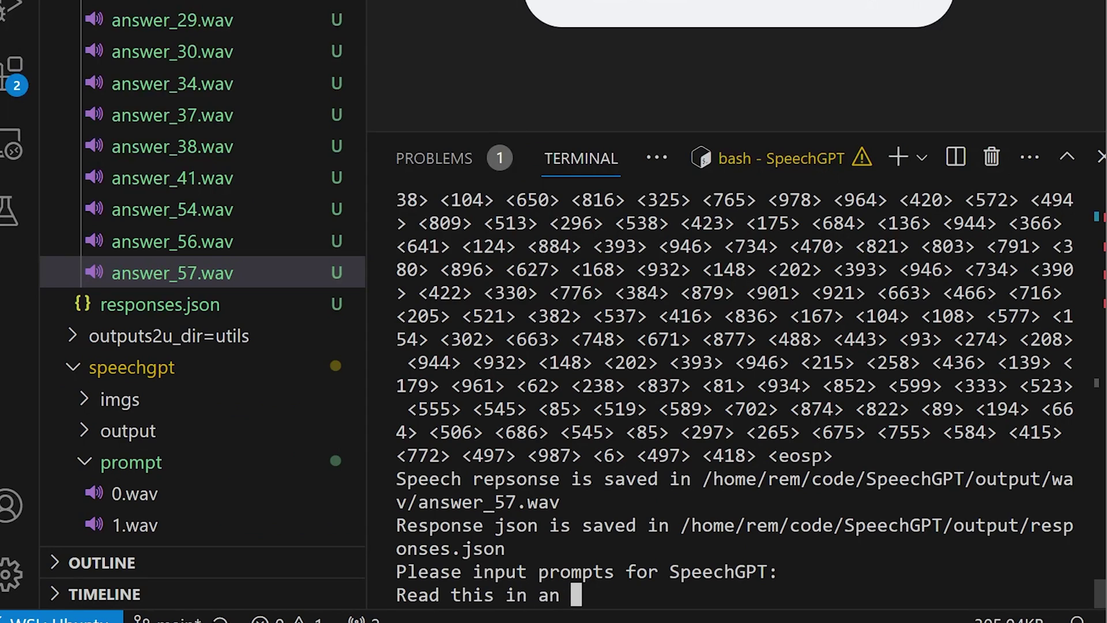
text(e,)
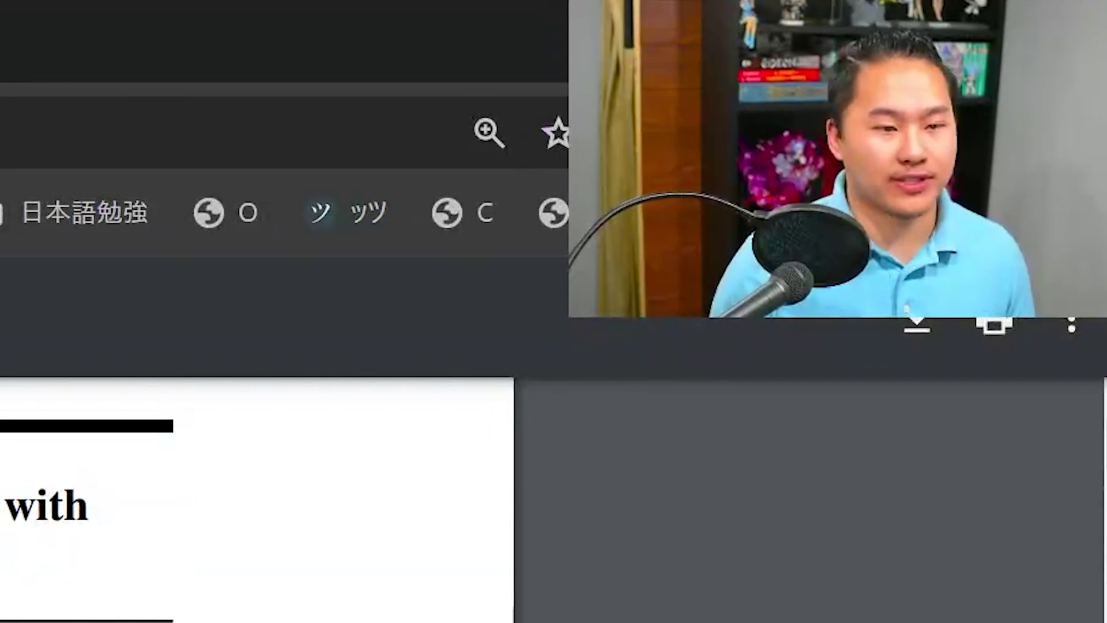
Find section 6 Limitation in the SpeechGPT paper, highlight the passage on paralinguistic information, and switch back to the SpeechGPT project in VS Code.
scroll(257, 499, down, 3)
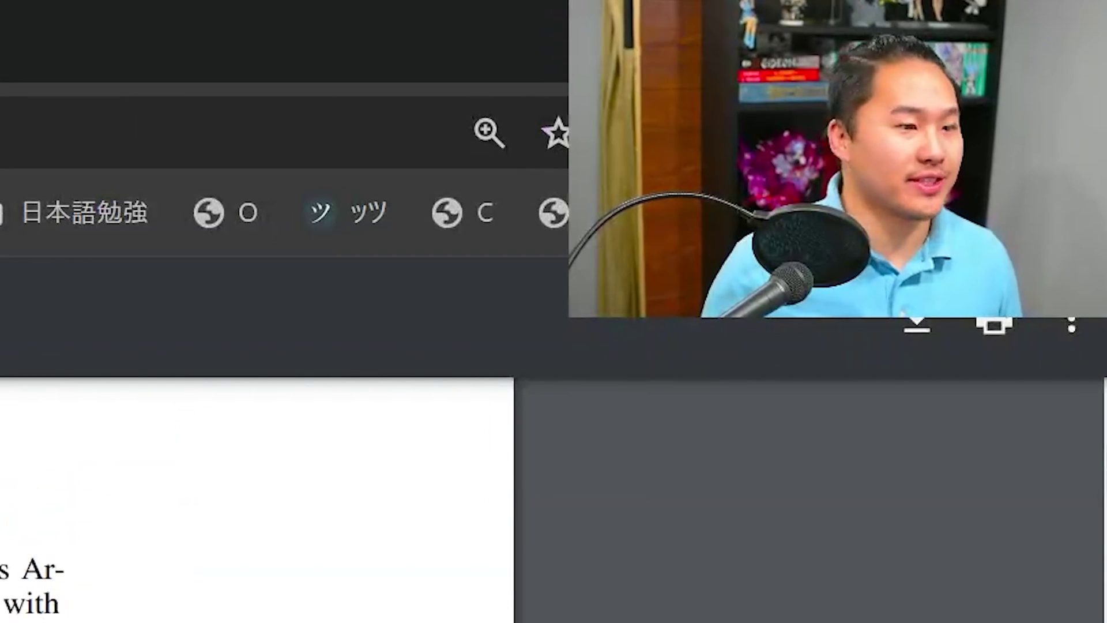
scroll(1102, 344, down, 10)
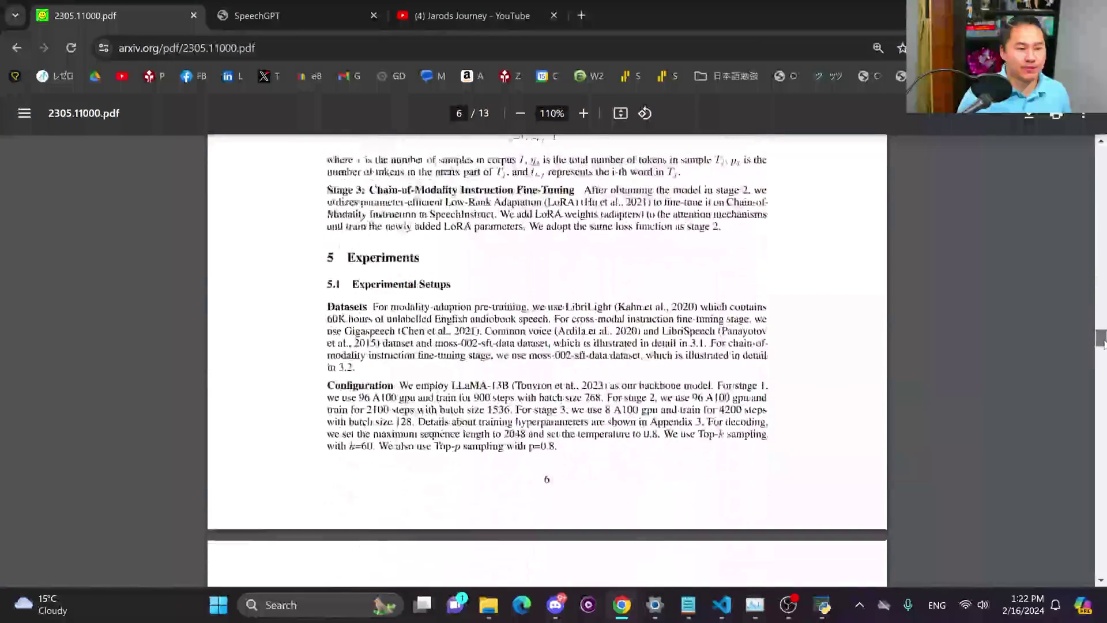
scroll(1102, 344, down, 15)
drag(542, 295, 583, 307)
click(635, 295)
click(583, 306)
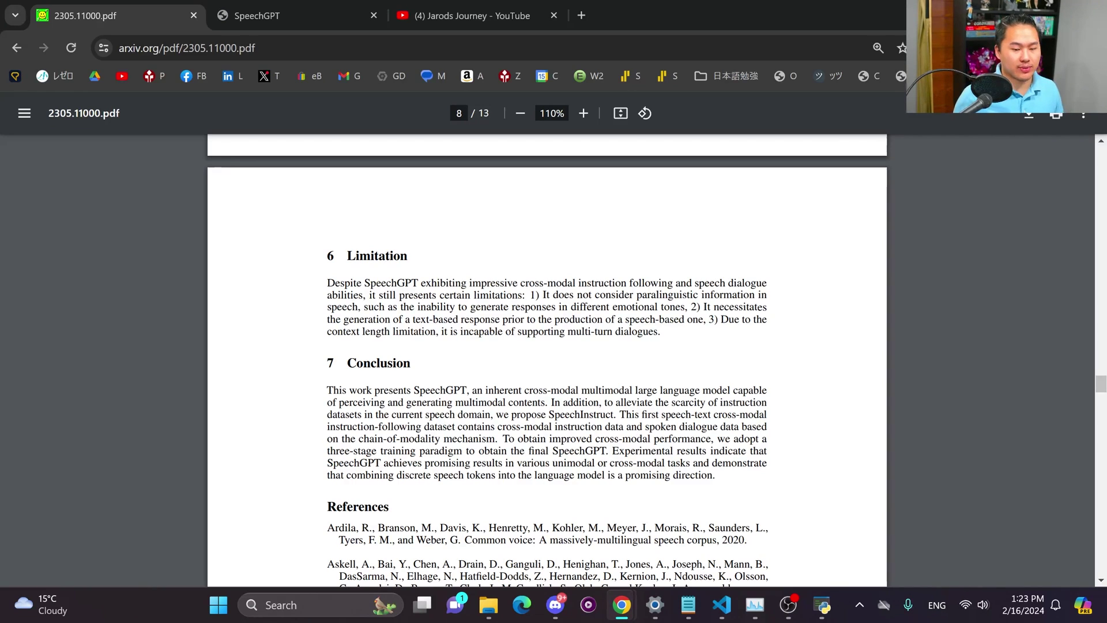
mouse_move(722, 605)
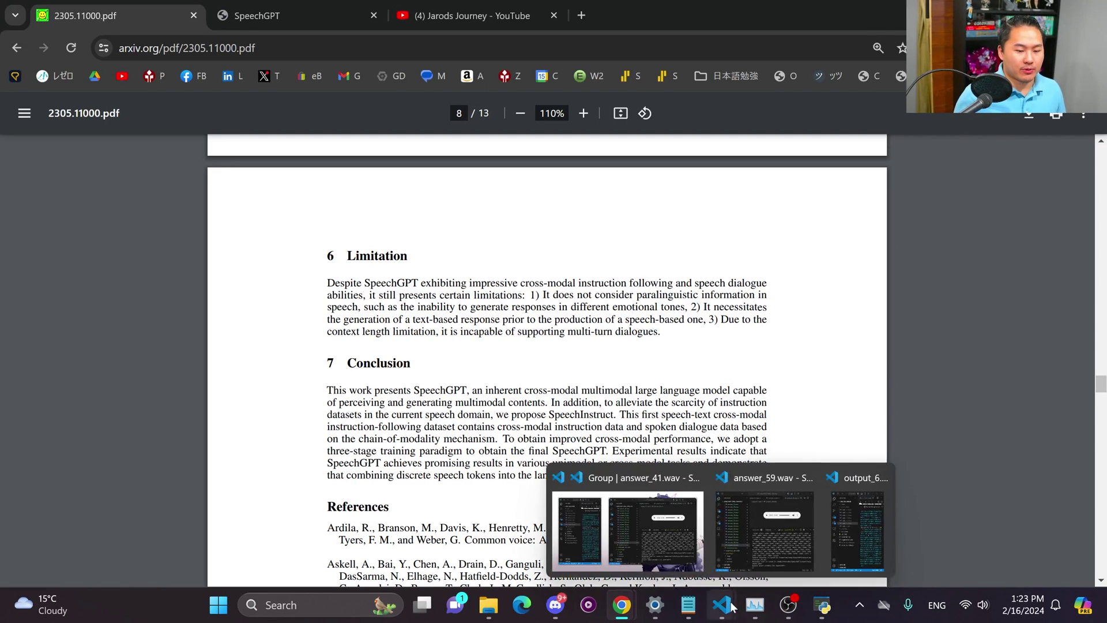
click(804, 528)
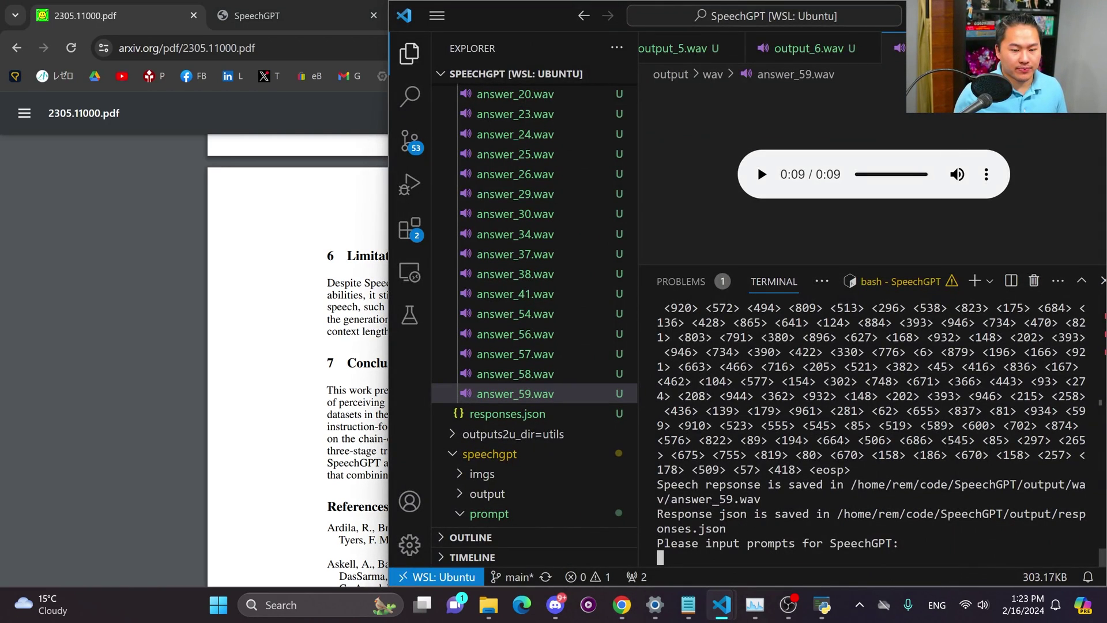